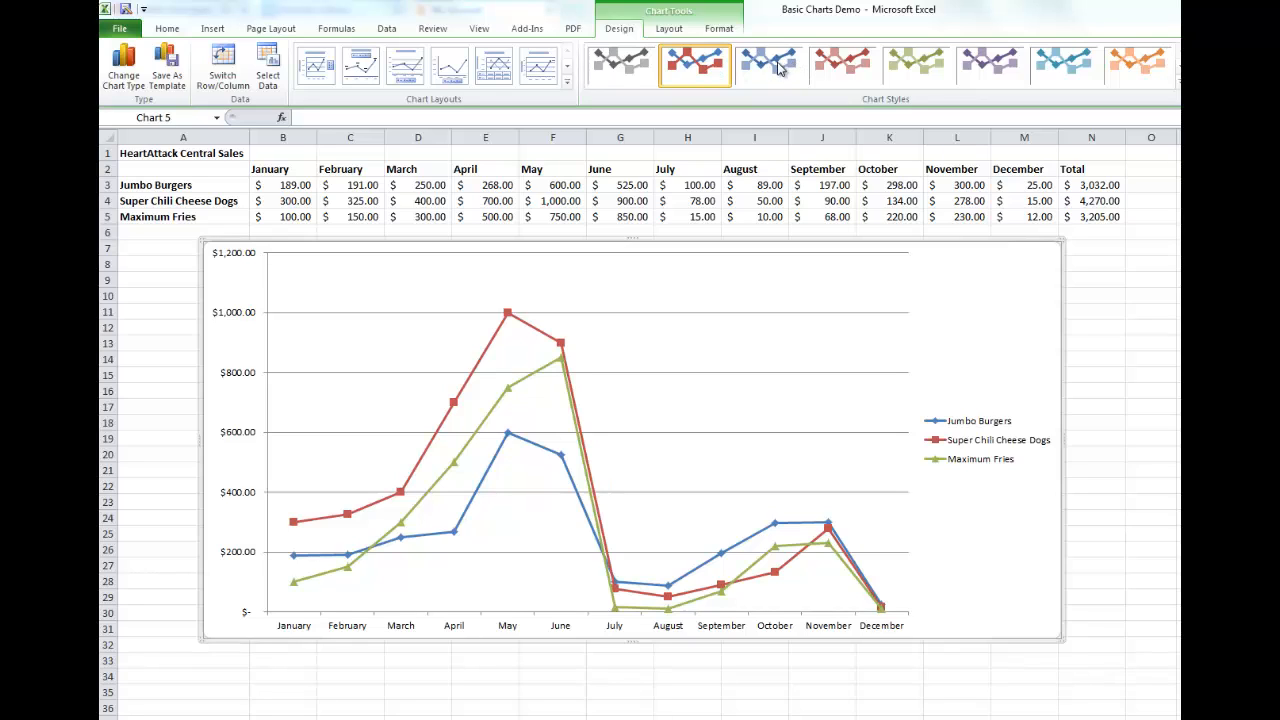
# Try the green and orange chart styles on the line chart, and undo both style changes.
pyautogui.click(920, 67)
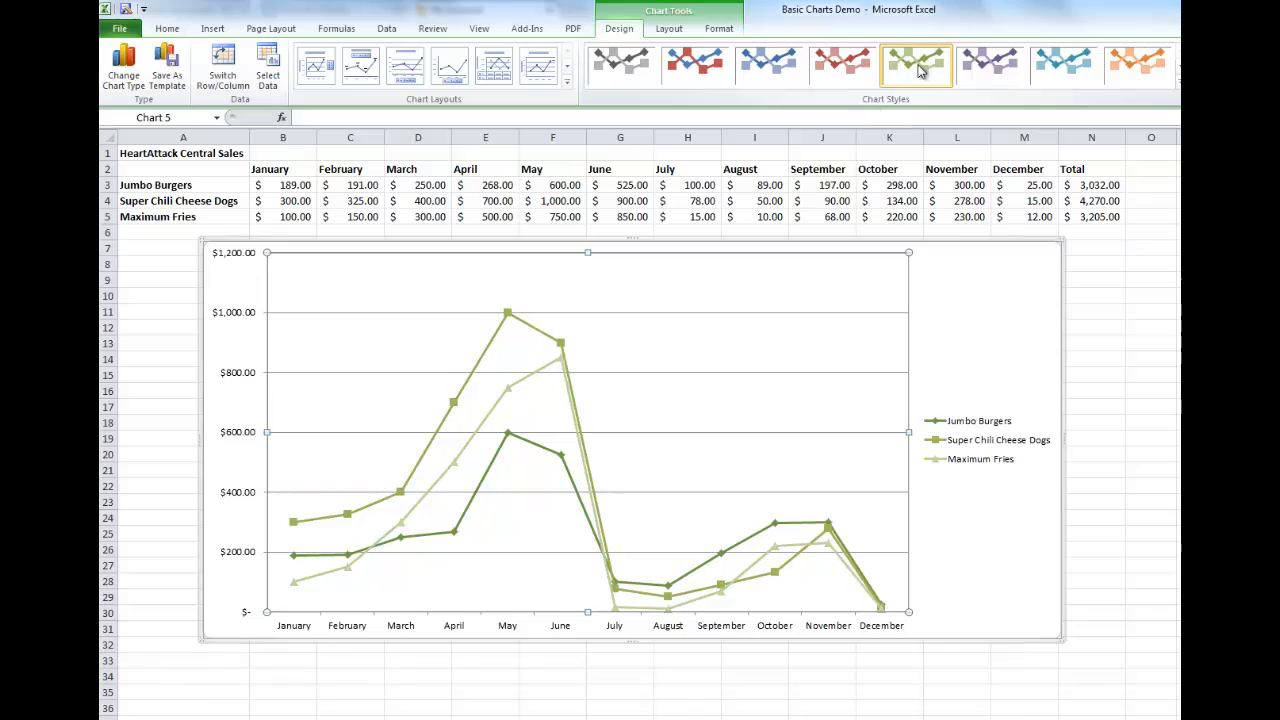
pyautogui.click(1120, 68)
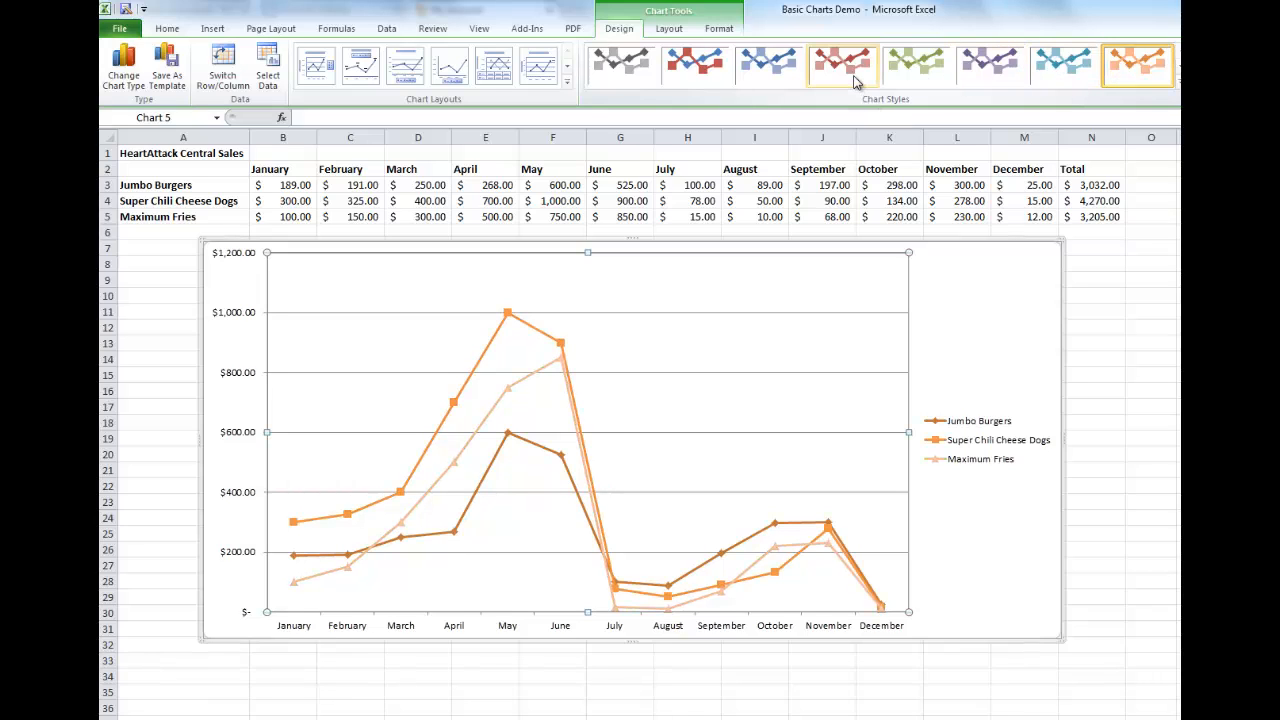
pyautogui.hotkey('ctrl', 'z')
pyautogui.hotkey('ctrl', 'z')
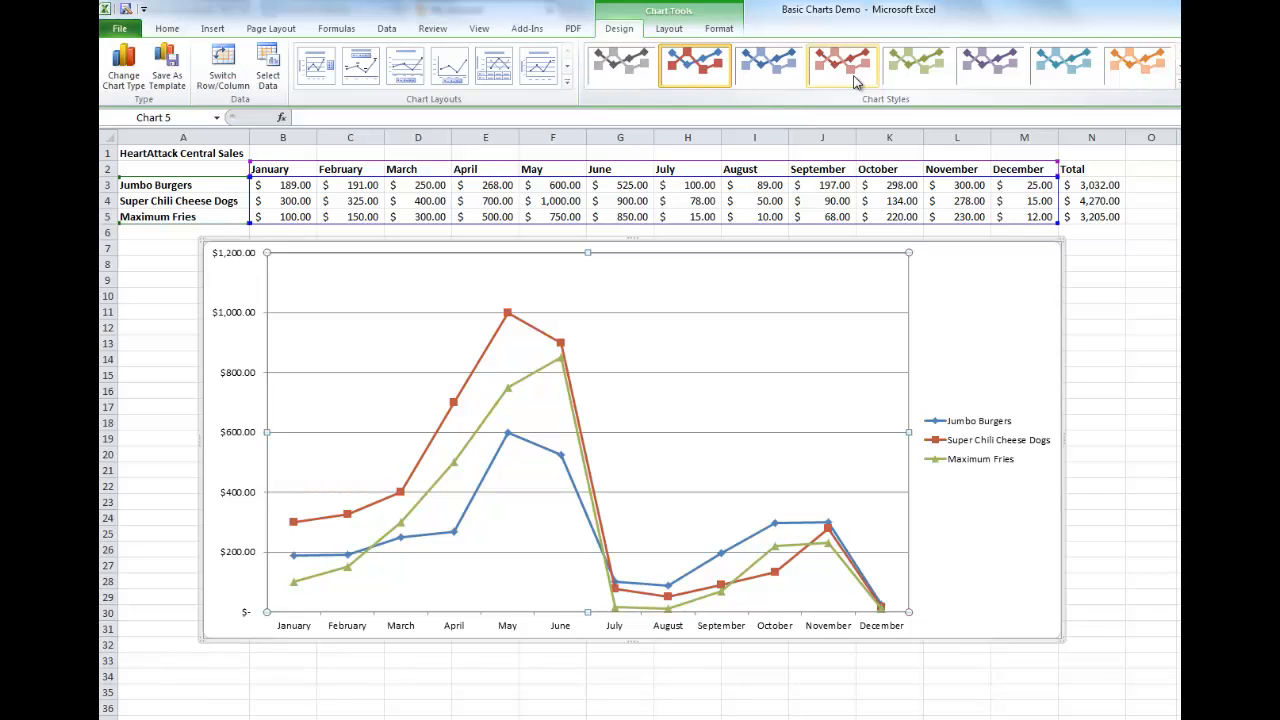
# Add a text box reading "Surgeon General's report" in the plot area beside the June peak.
pyautogui.click(669, 29)
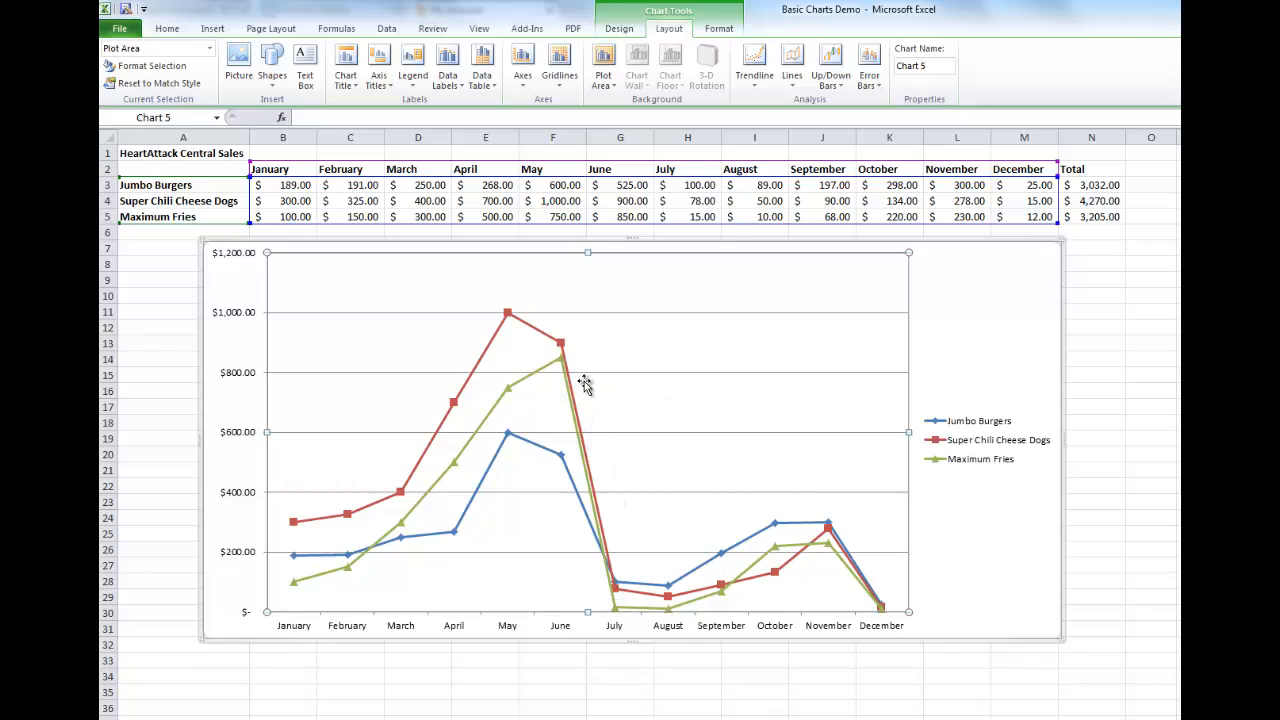
pyautogui.click(306, 66)
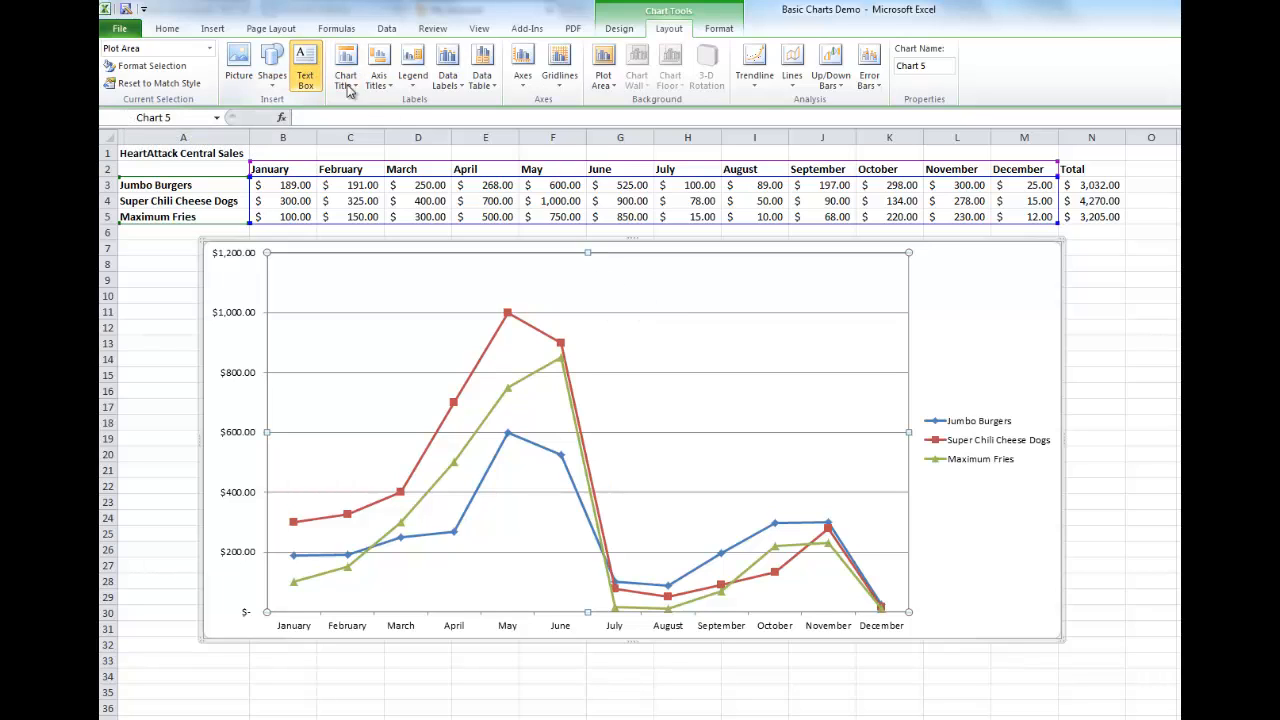
pyautogui.moveTo(589, 312); pyautogui.dragTo(651, 338)
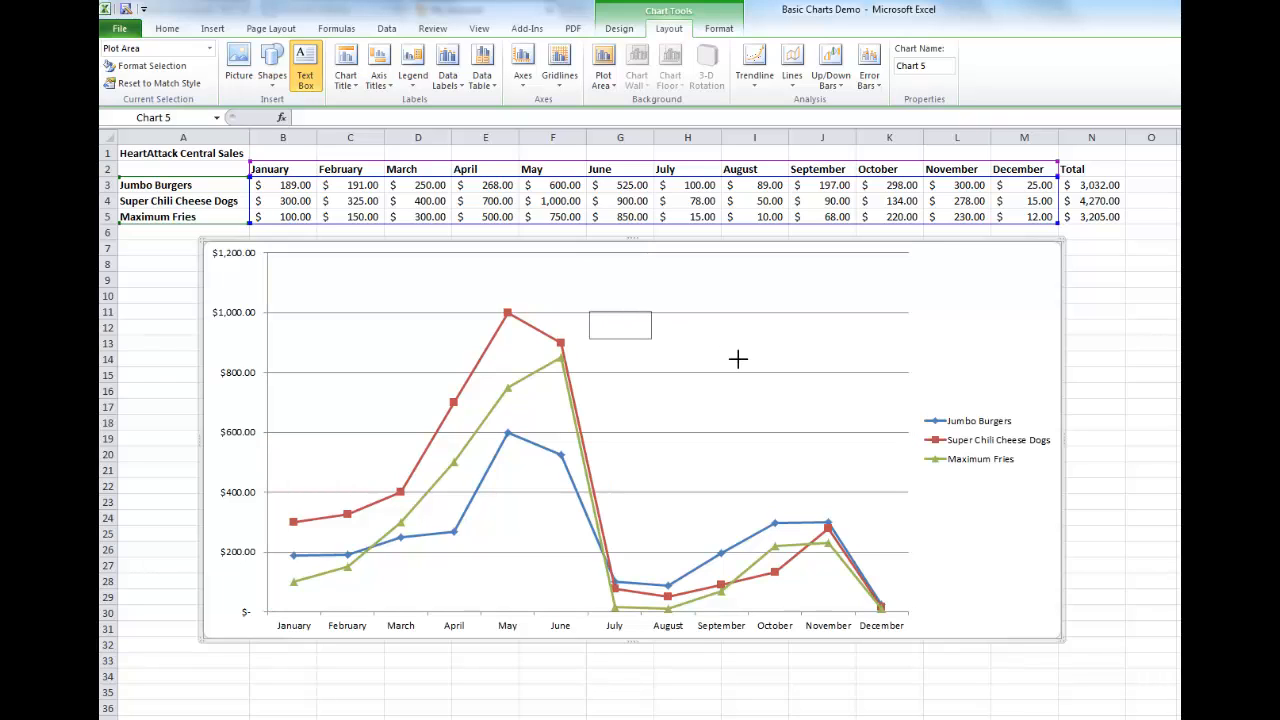
pyautogui.moveTo(738, 358); pyautogui.dragTo(769, 377)
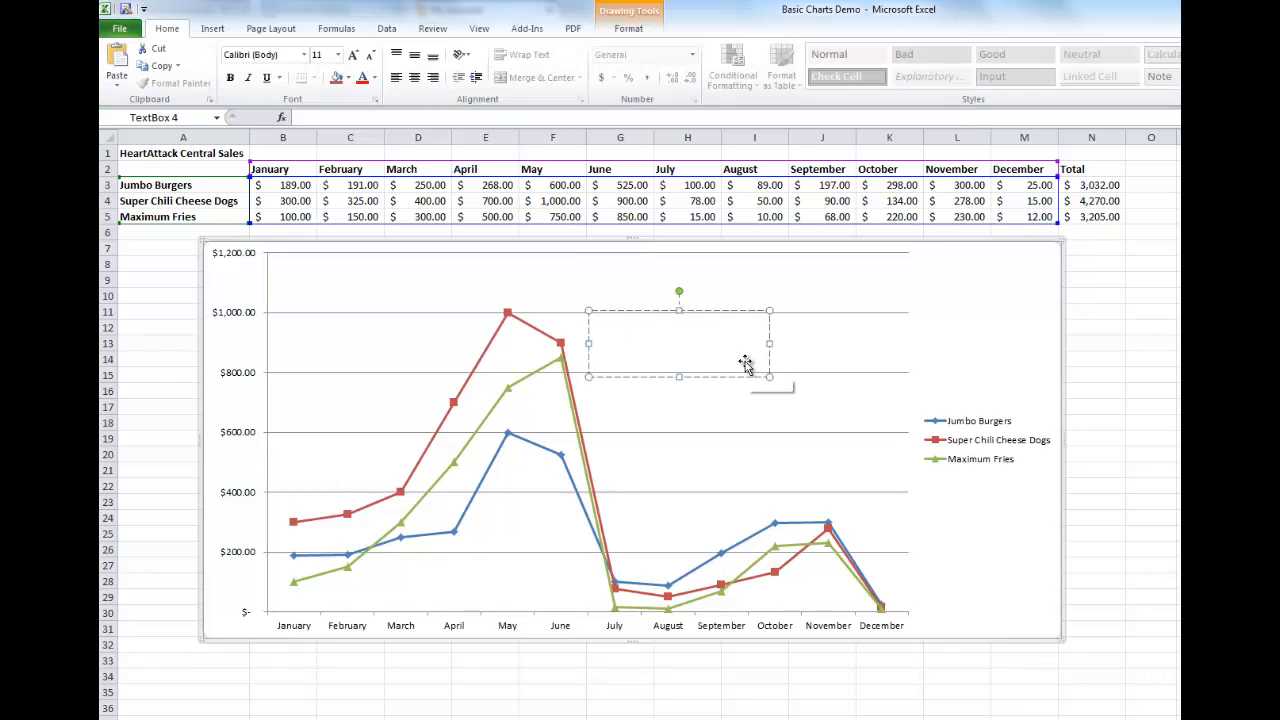
pyautogui.write('Surgeon Genera')
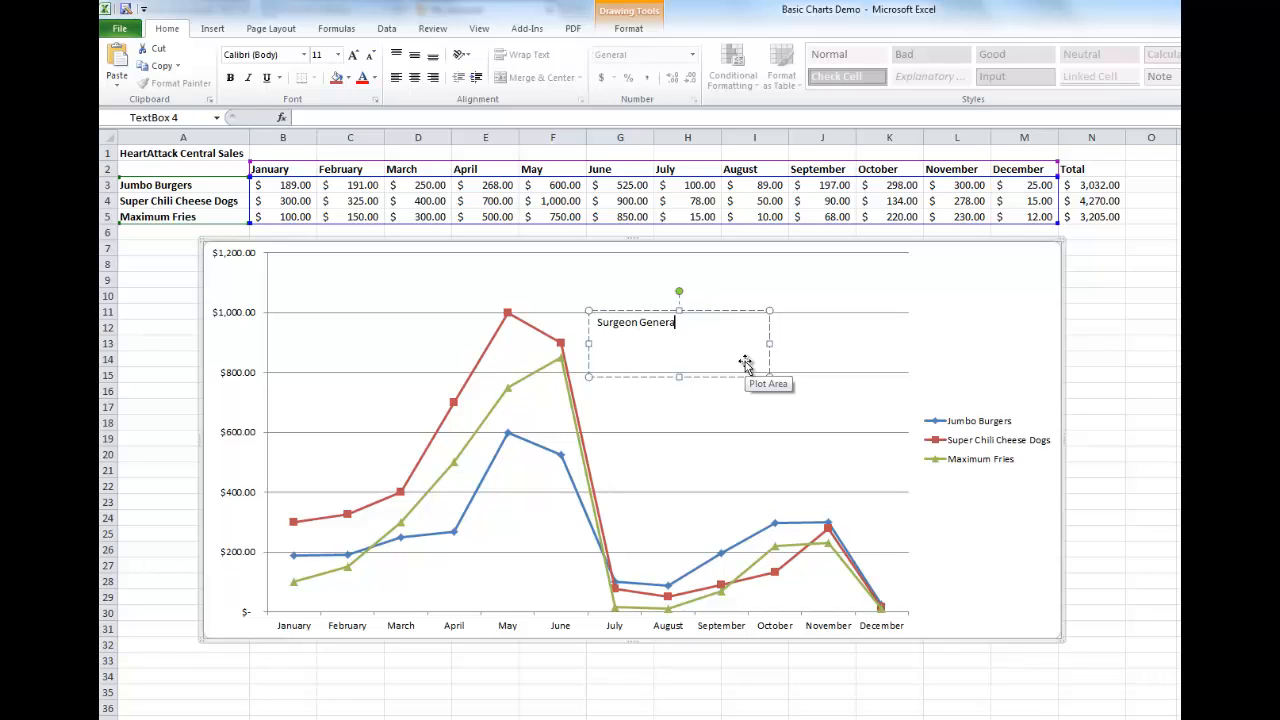
pyautogui.write("l's report")
pyautogui.click(728, 382)
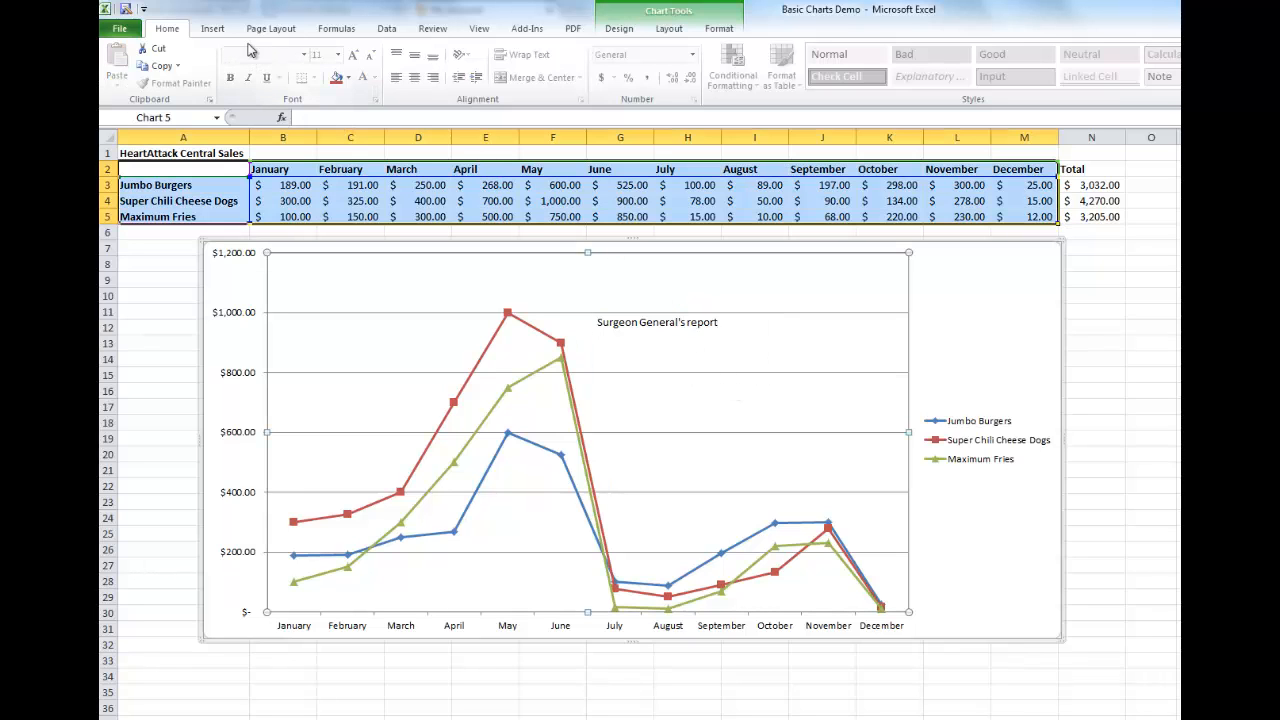
# Draw an arrow from the "Surgeon General's report" label to the June data point of Maximum Fries.
pyautogui.click(669, 28)
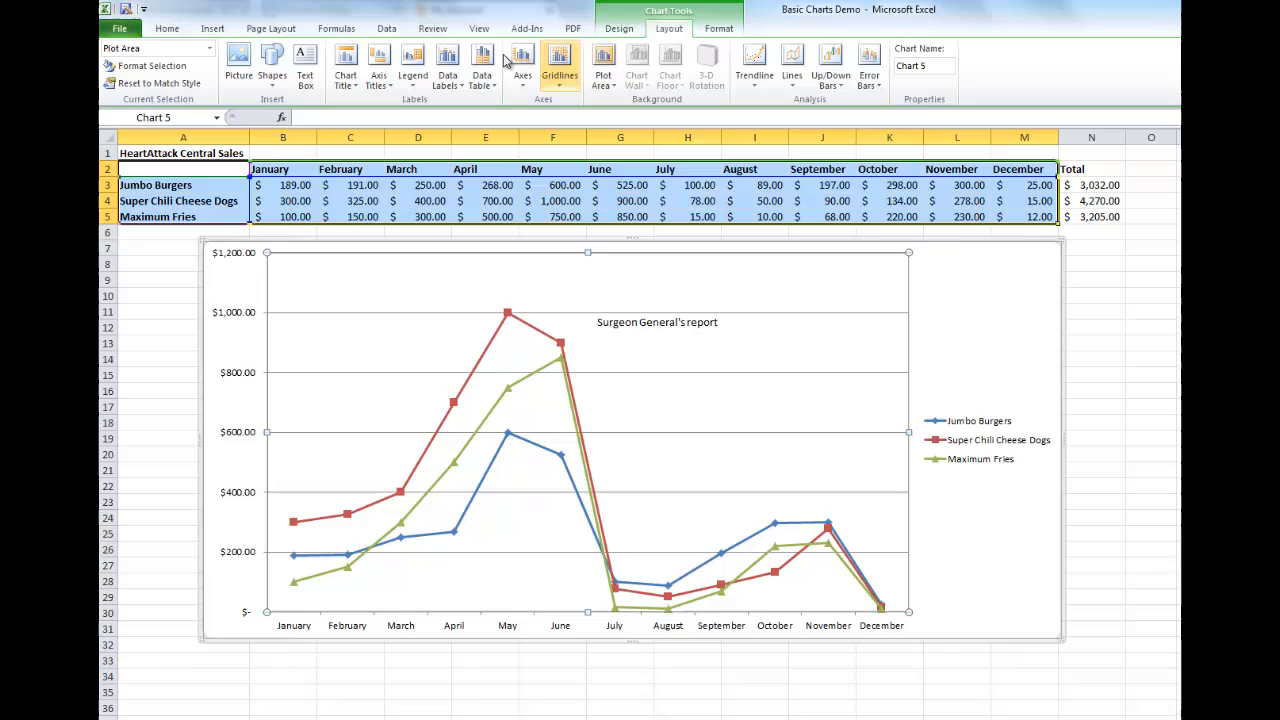
pyautogui.click(273, 80)
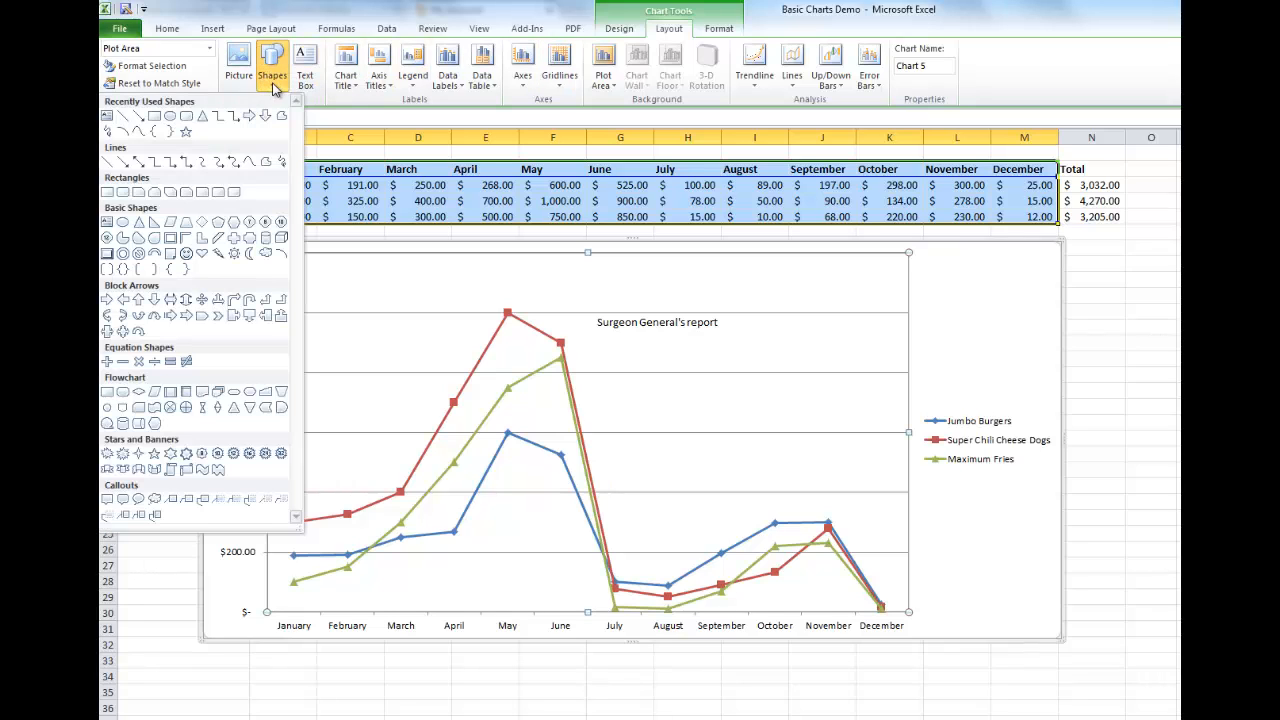
pyautogui.click(139, 116)
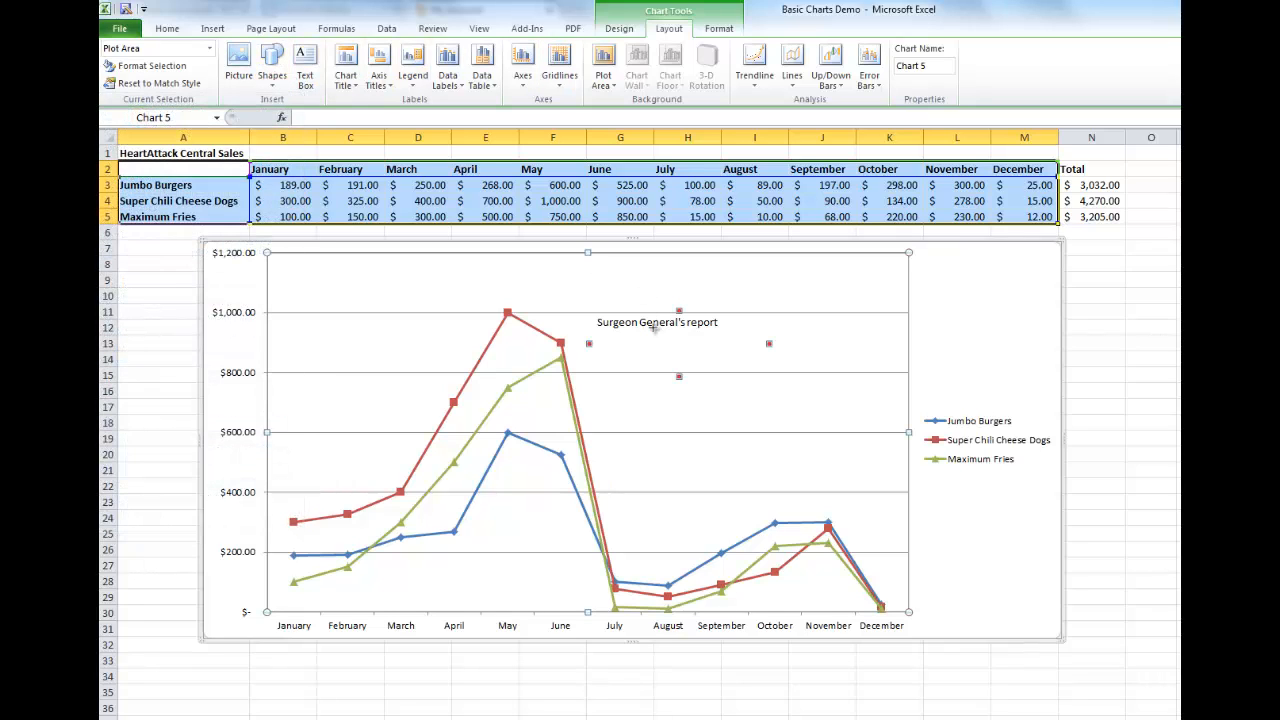
pyautogui.moveTo(655, 332)
pyautogui.mouseDown()
pyautogui.moveTo(637, 366)
pyautogui.moveTo(595, 373)
pyautogui.moveTo(572, 355)
pyautogui.mouseUp()
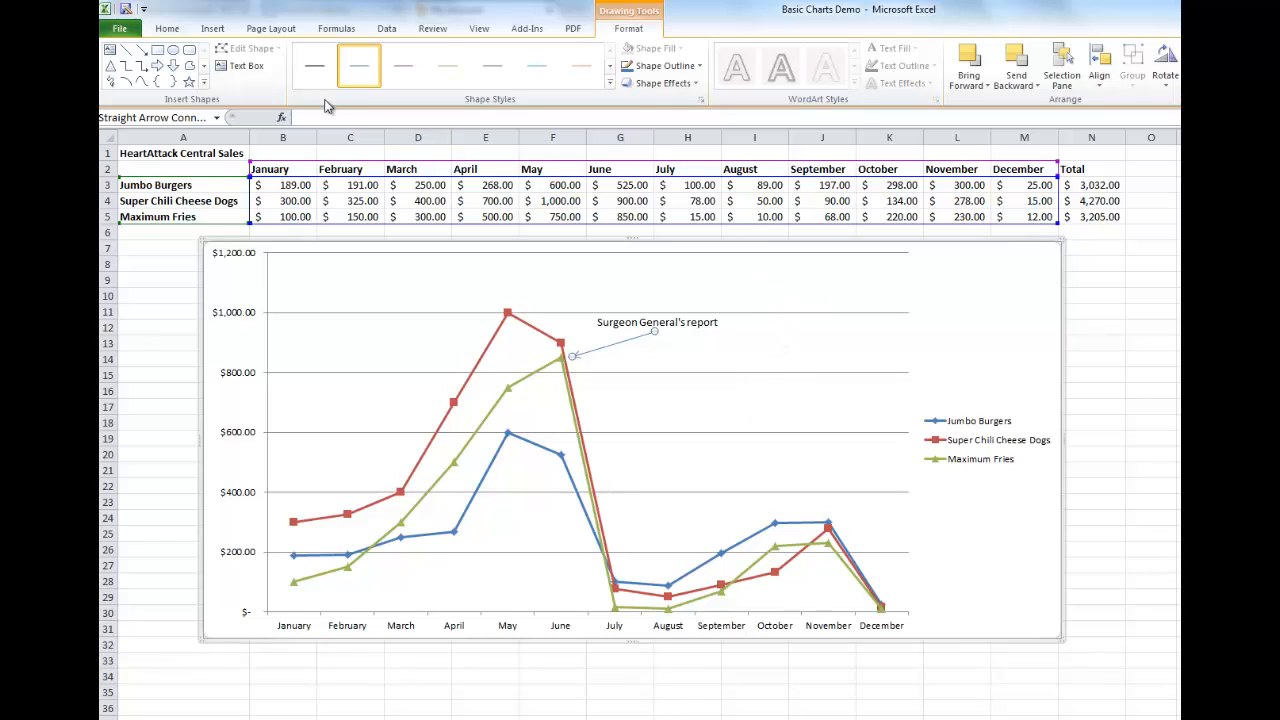
# Add a text box reading "Deaths of 1500 customers" below the chart legend, near the November data points.
pyautogui.click(250, 66)
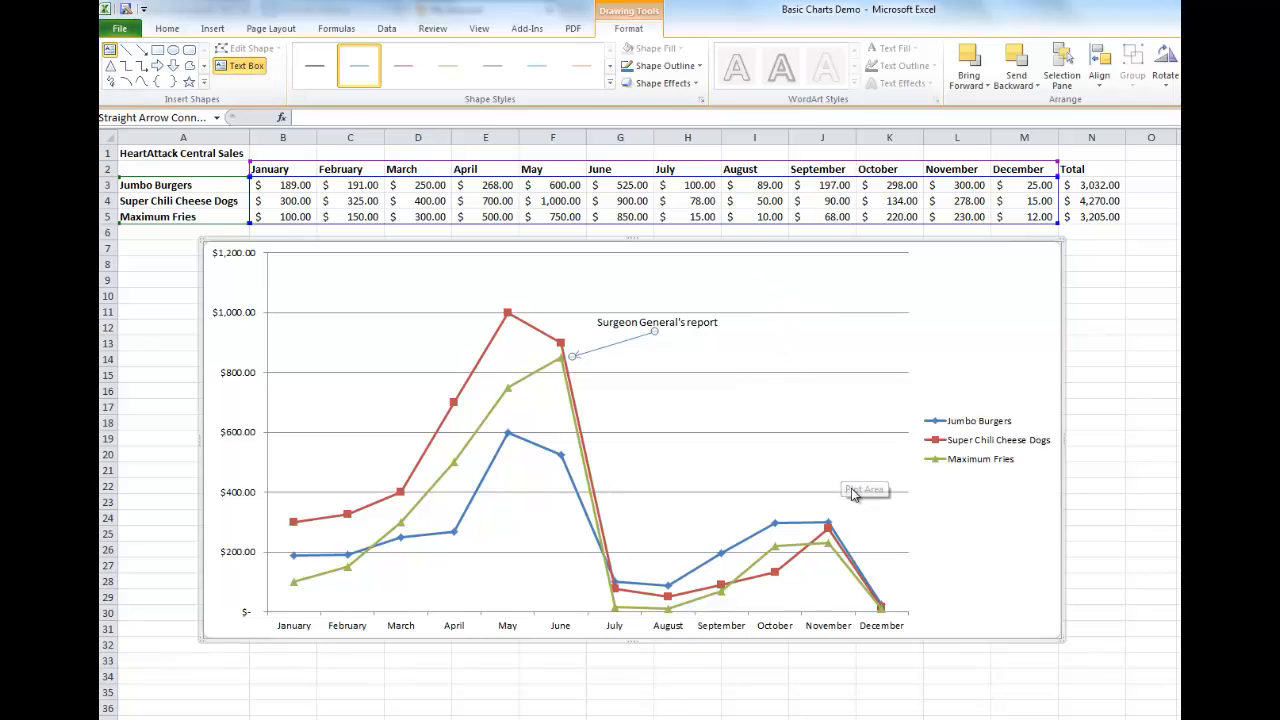
pyautogui.moveTo(853, 491); pyautogui.dragTo(1010, 543)
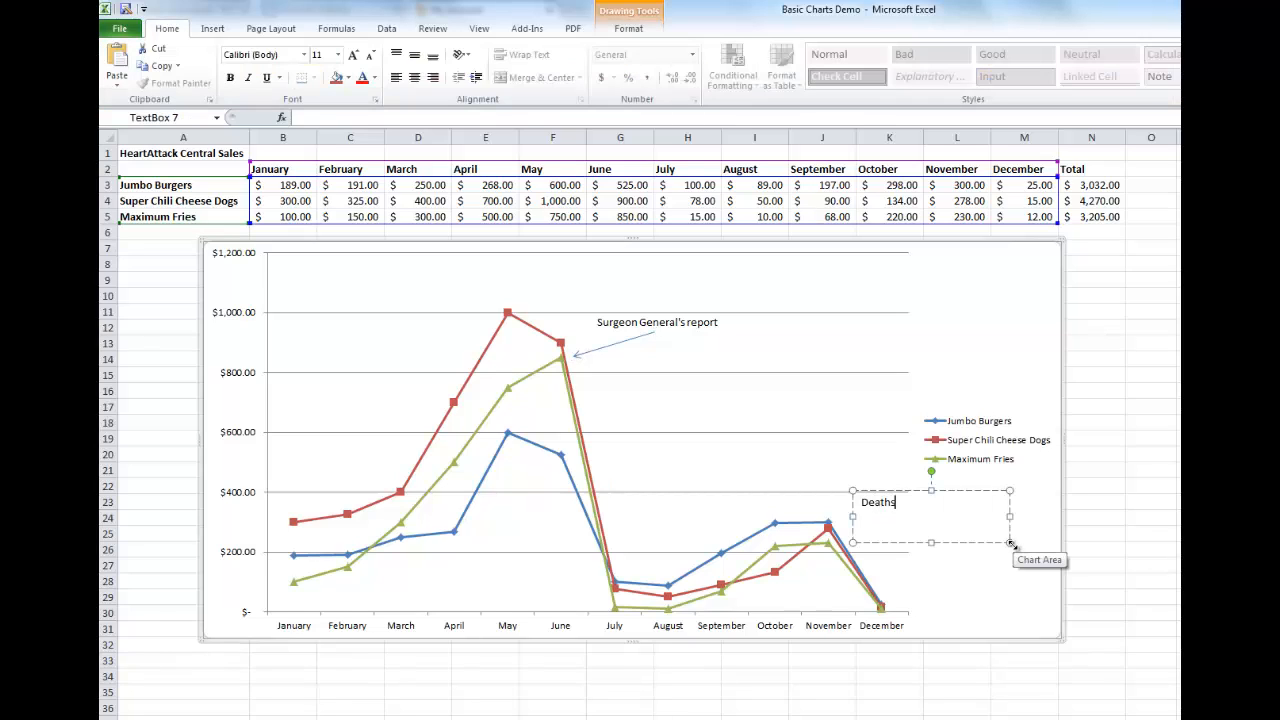
pyautogui.write('Deaths of 1500 customer')
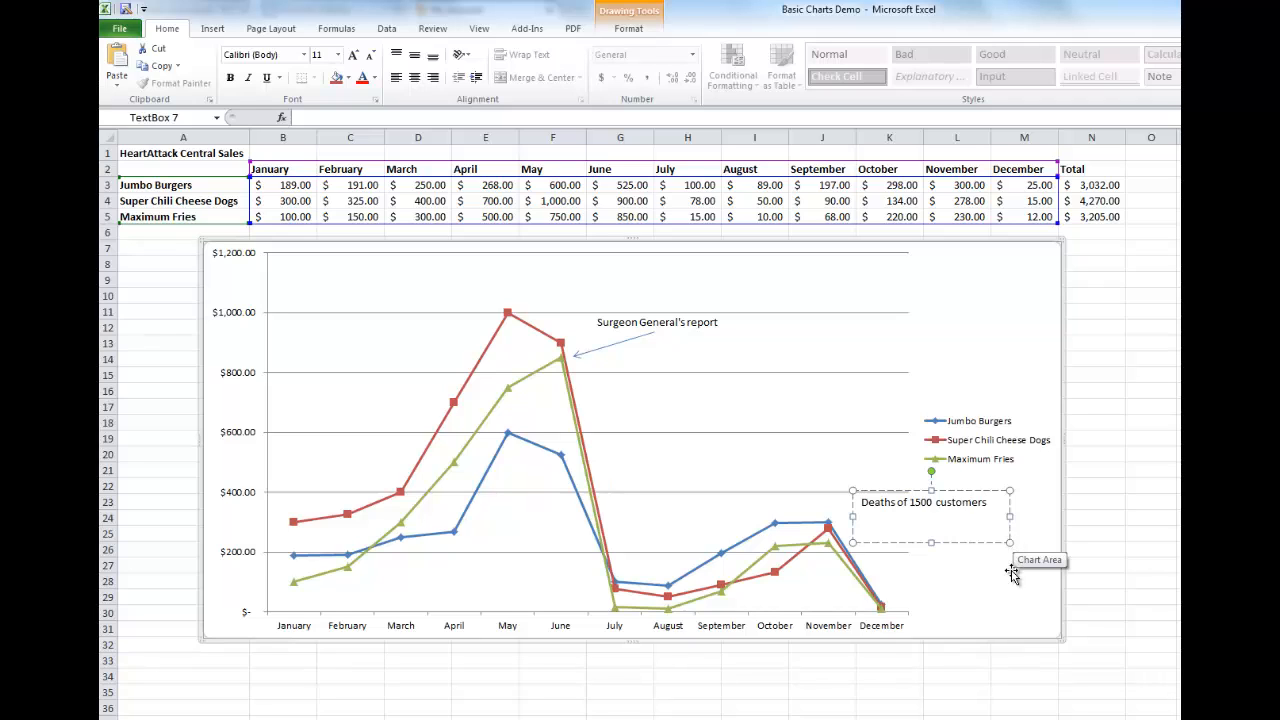
pyautogui.click(1010, 570)
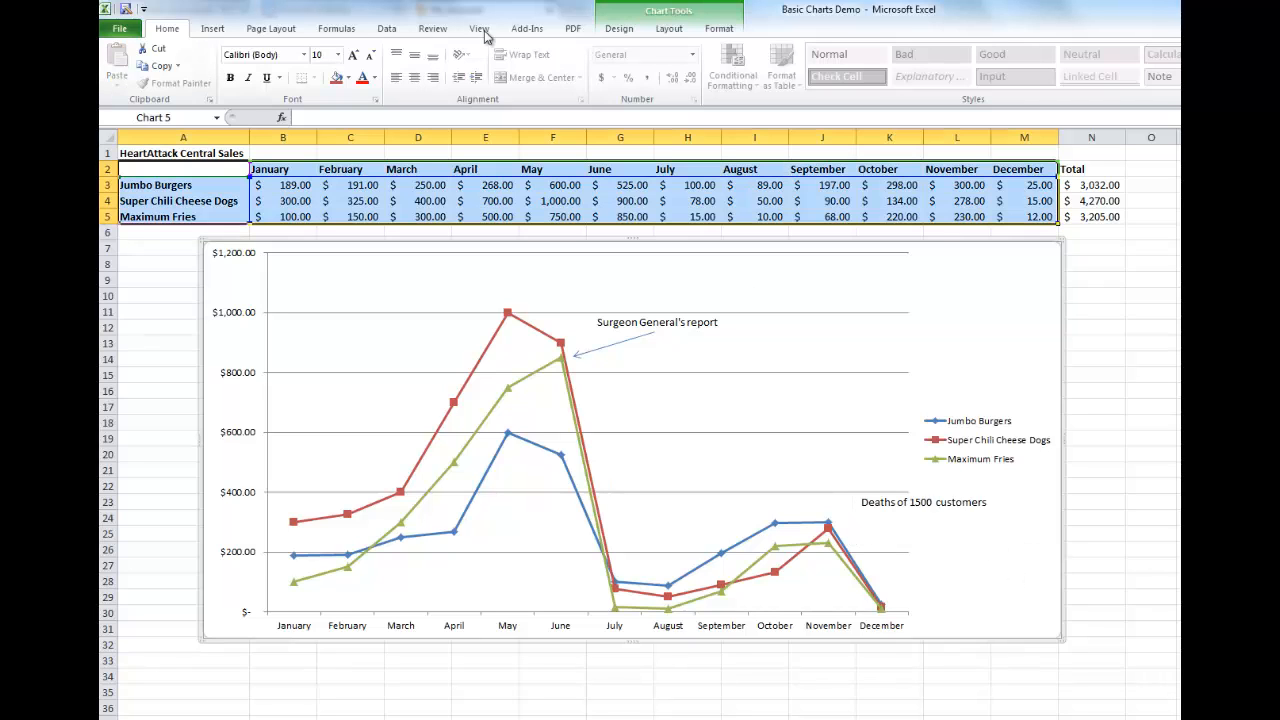
# Draw an arrow from the "Deaths of 1500 customers" label to the November peak of the lines.
pyautogui.click(670, 28)
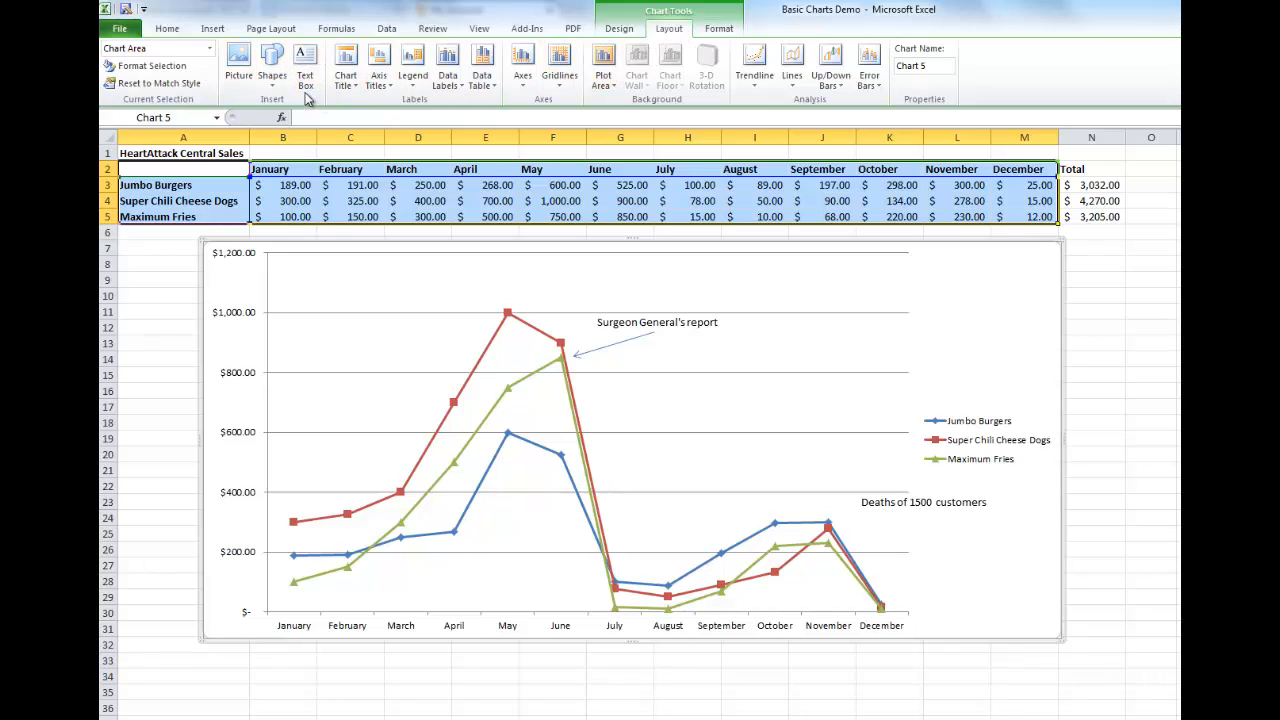
pyautogui.click(272, 70)
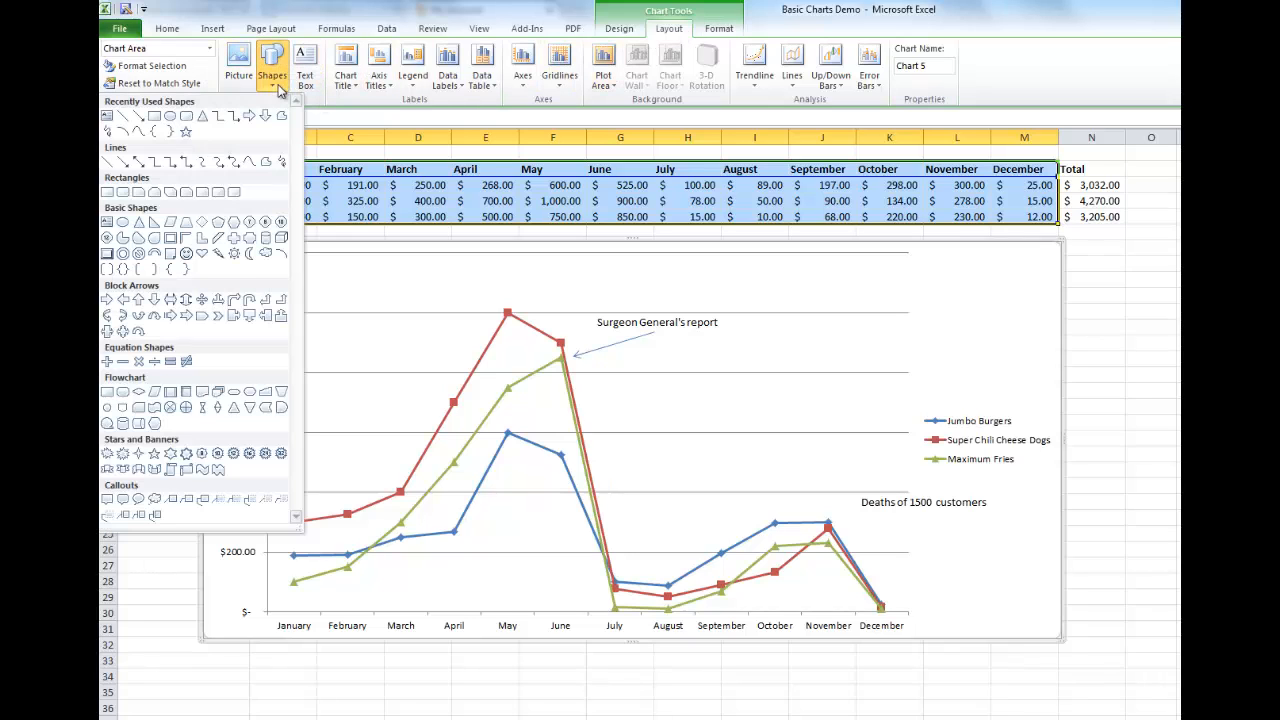
pyautogui.click(141, 117)
pyautogui.moveTo(866, 515); pyautogui.dragTo(840, 524)
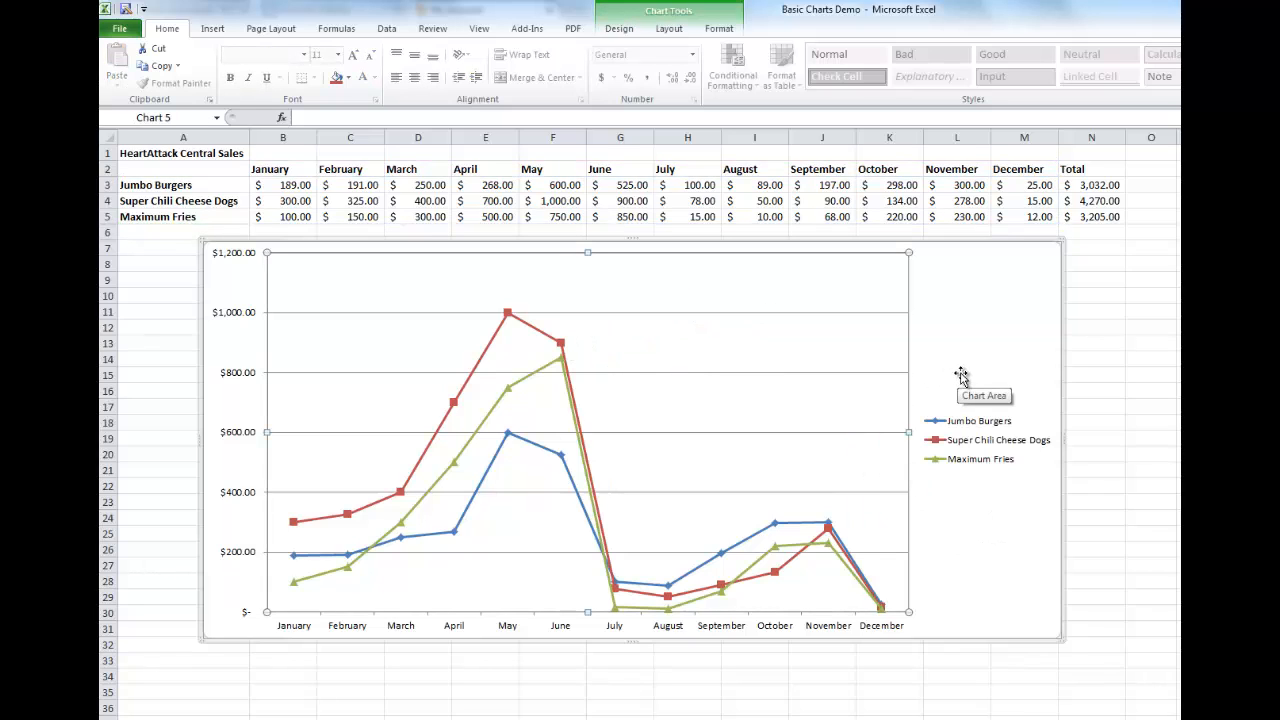
# Add a chart title above the chart reading "Sales Report".
pyautogui.click(669, 28)
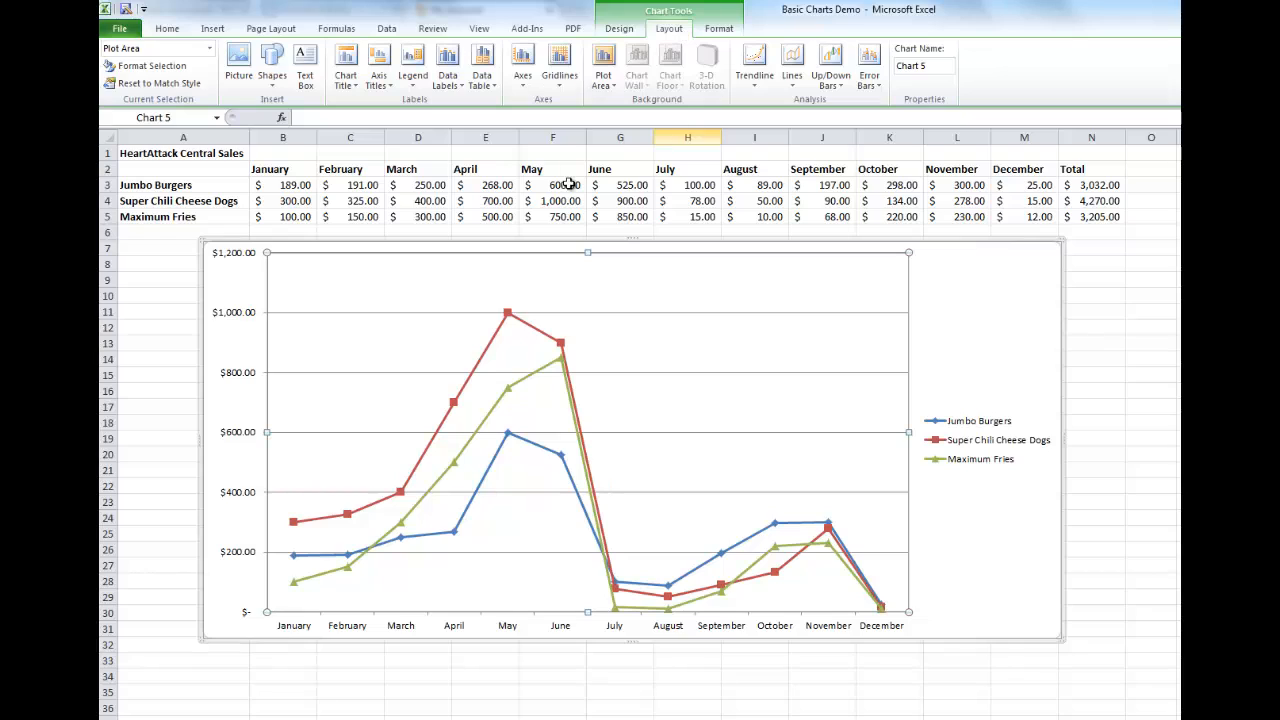
pyautogui.click(358, 88)
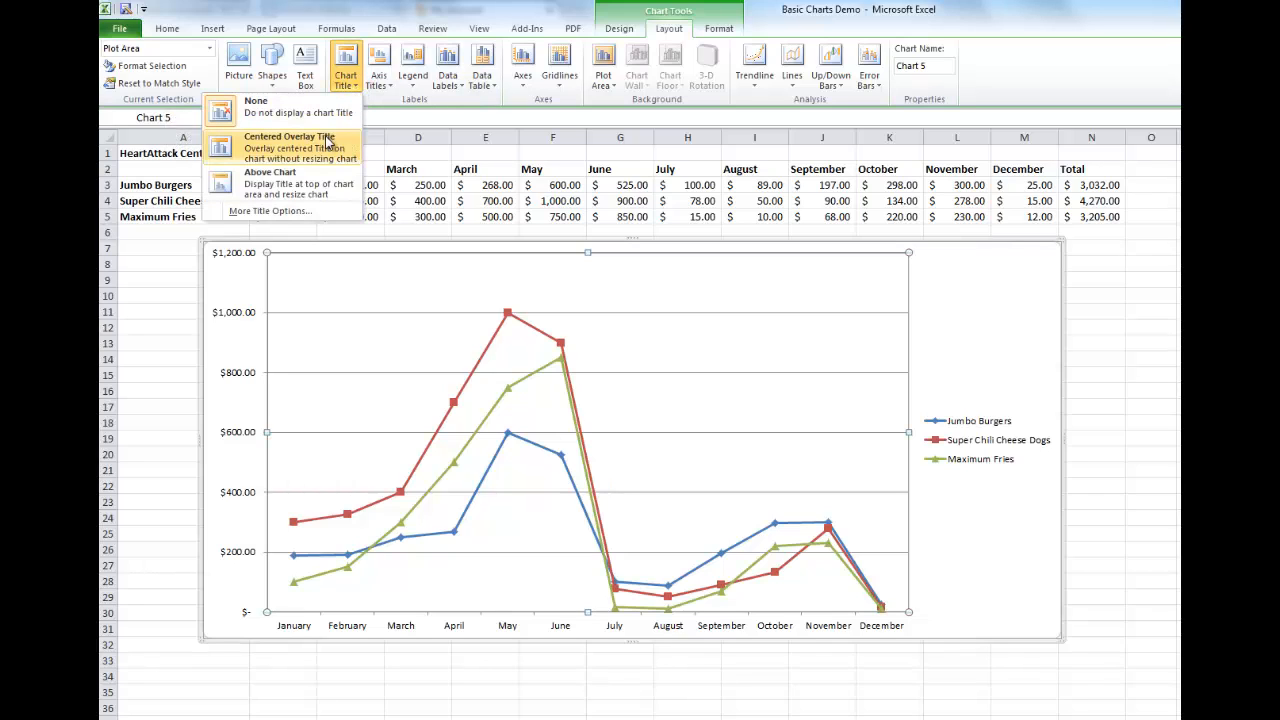
pyautogui.click(328, 187)
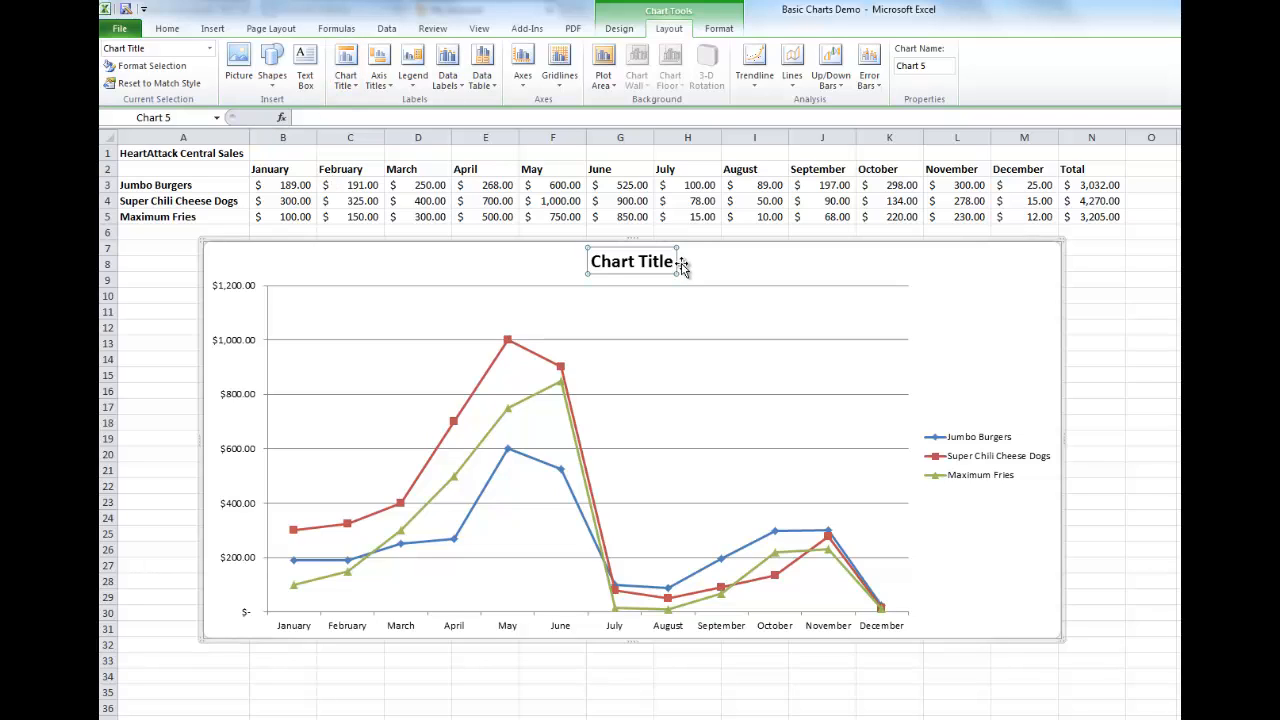
pyautogui.moveTo(674, 262); pyautogui.dragTo(586, 259)
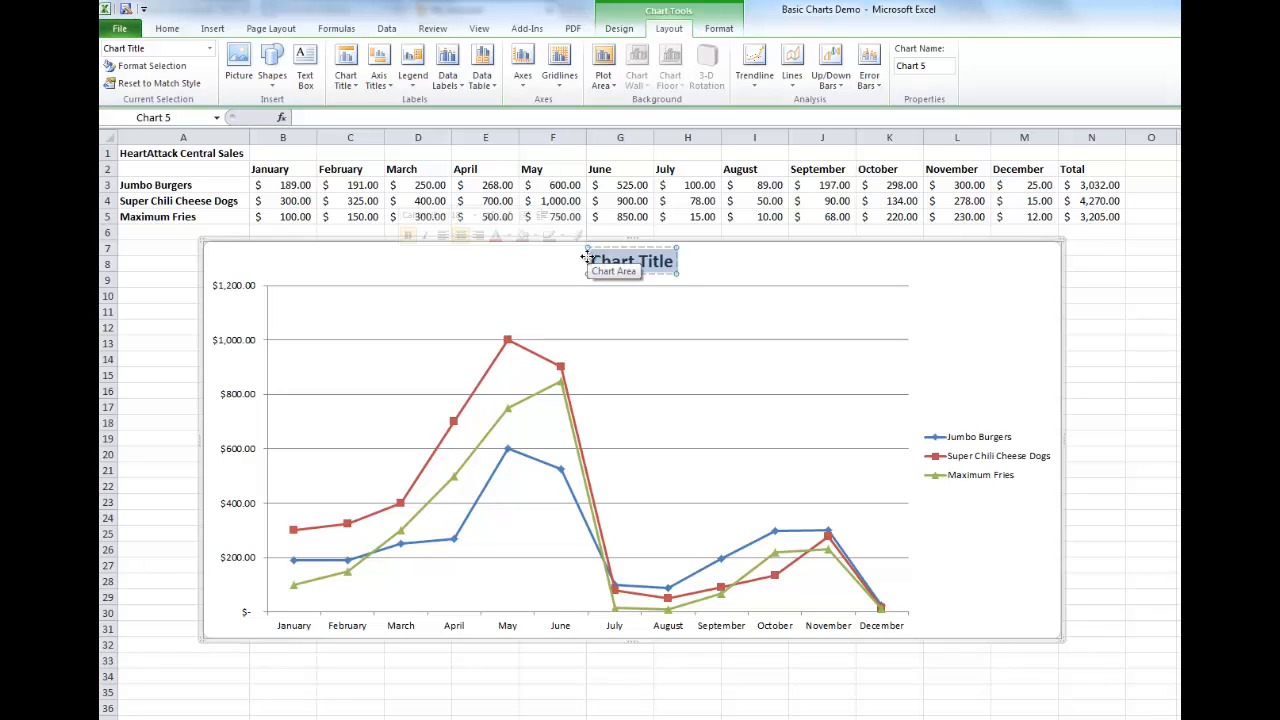
pyautogui.write('Sale')
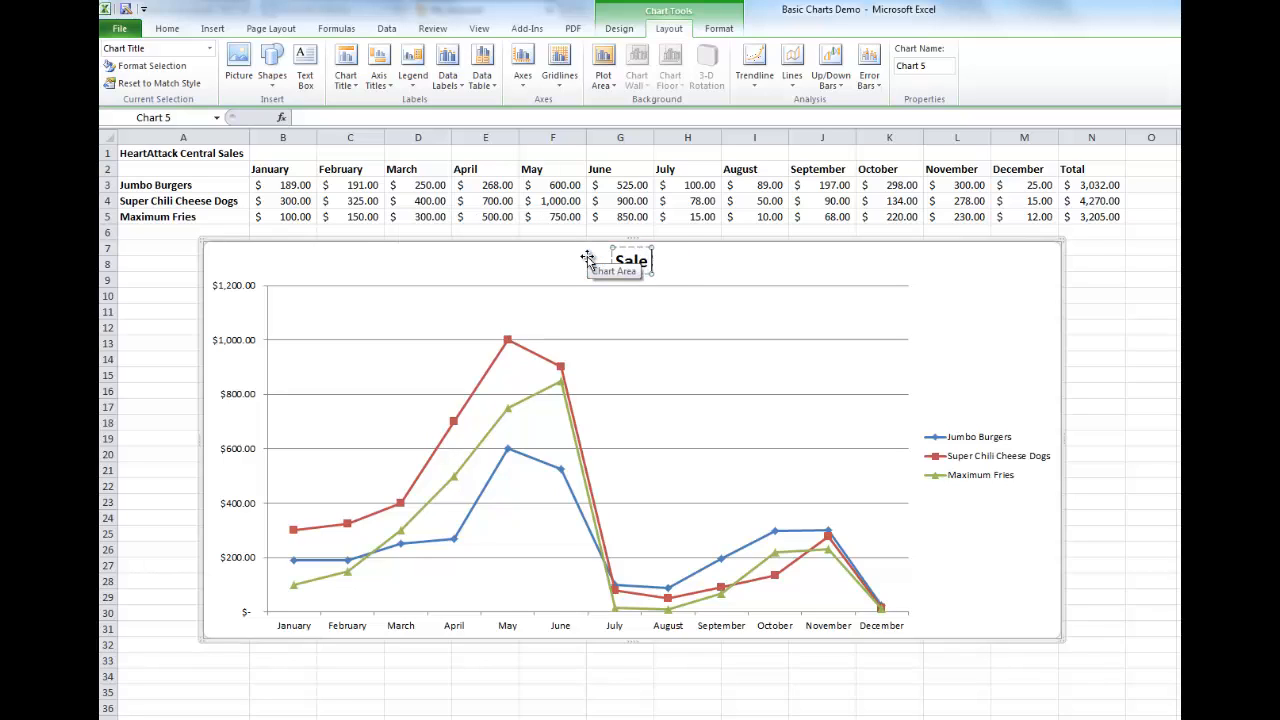
pyautogui.write('s Report')
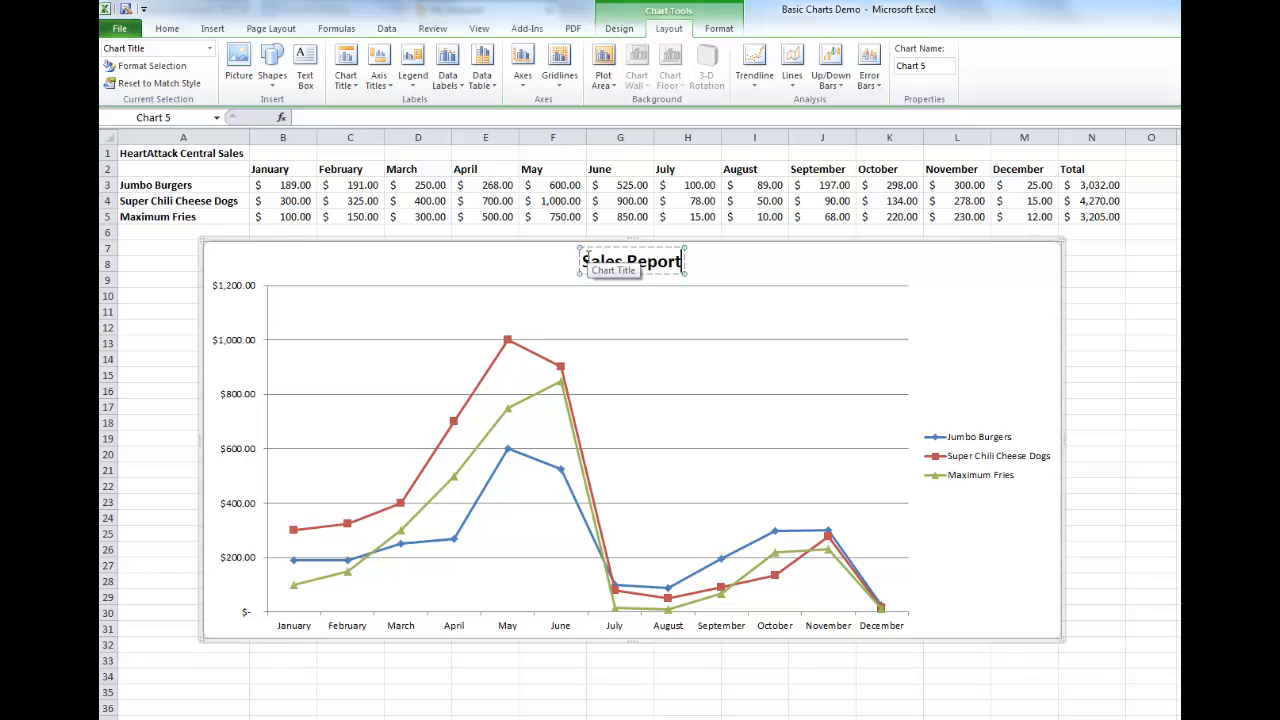
# Add a primary horizontal axis title below the axis reading "2012".
pyautogui.click(379, 80)
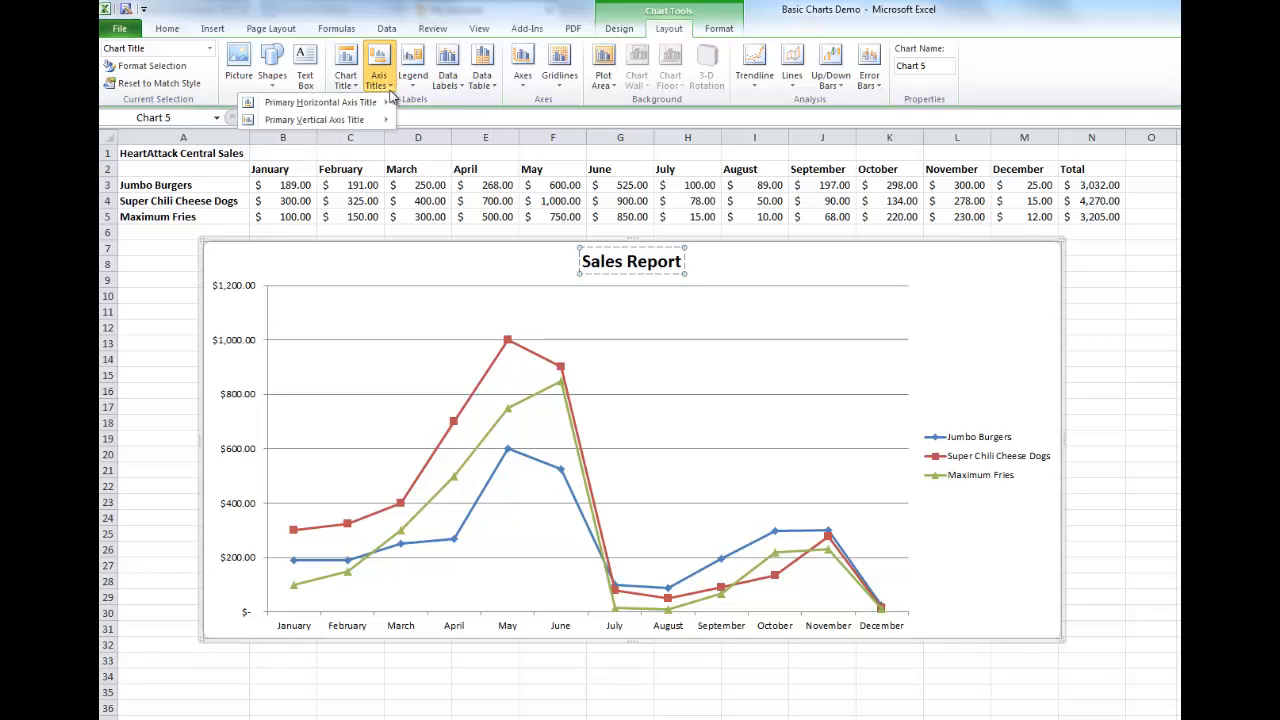
pyautogui.click(390, 88)
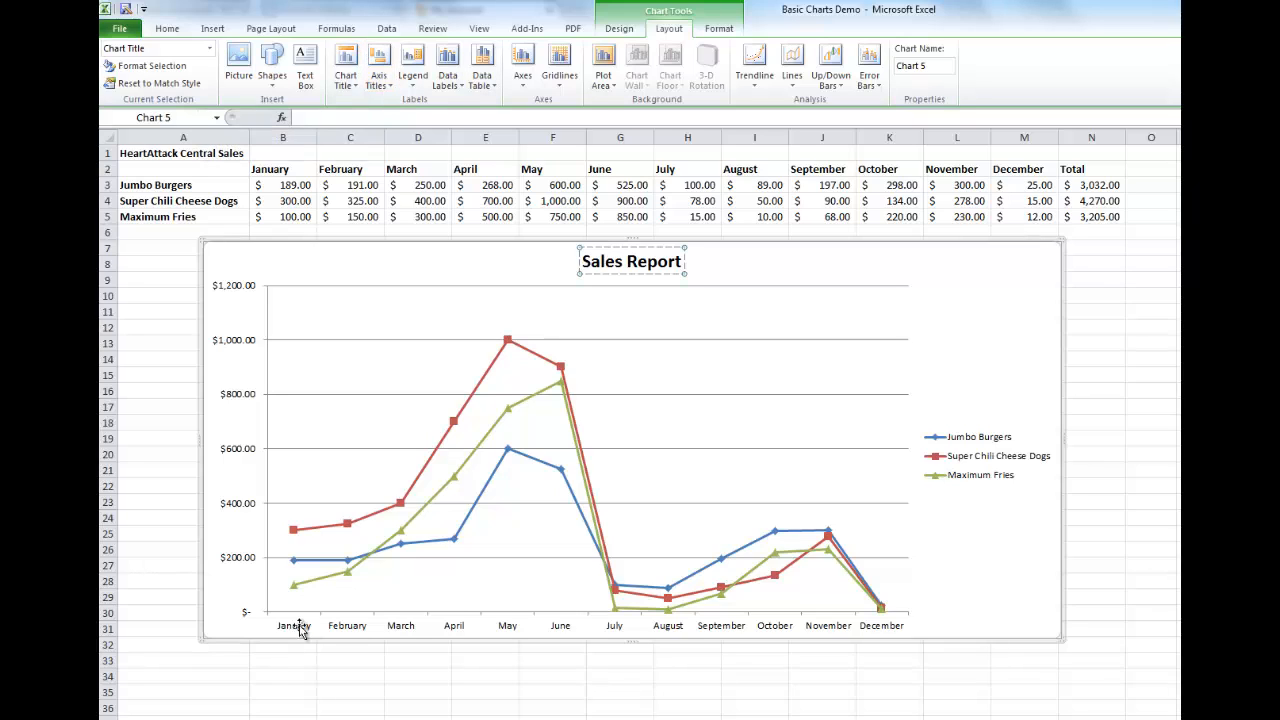
pyautogui.click(388, 93)
pyautogui.moveTo(378, 108)
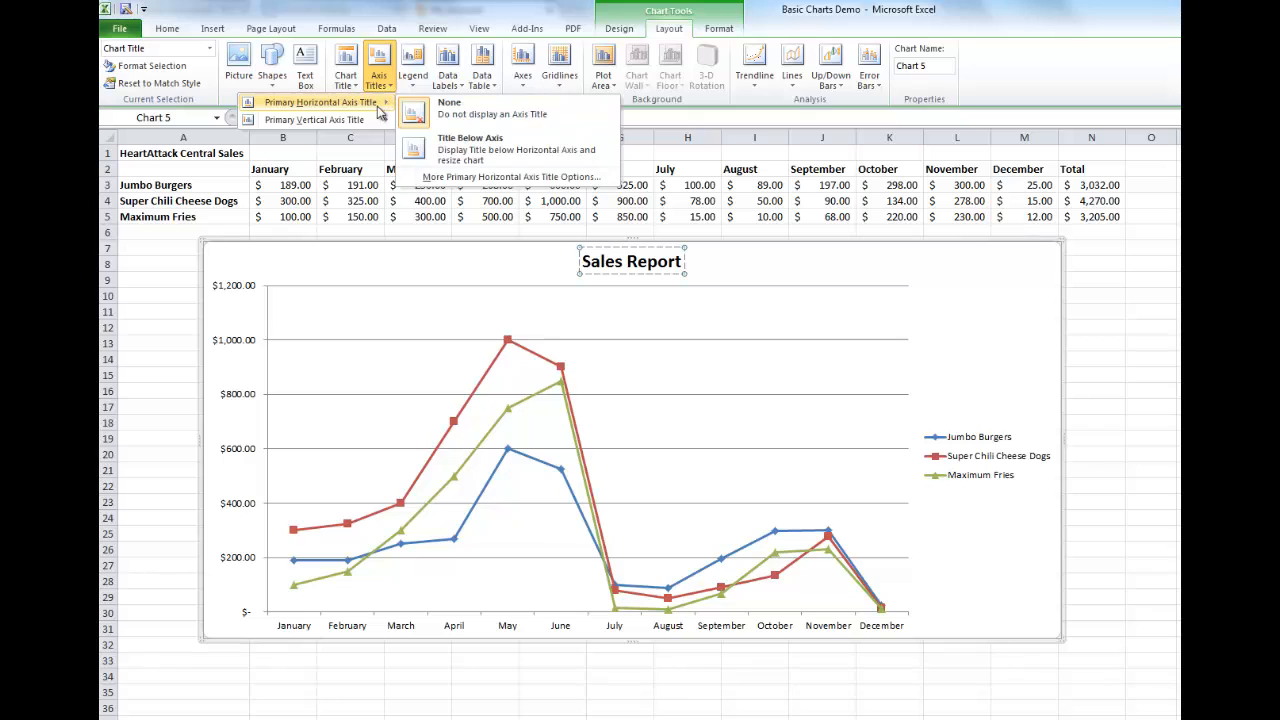
pyautogui.click(455, 148)
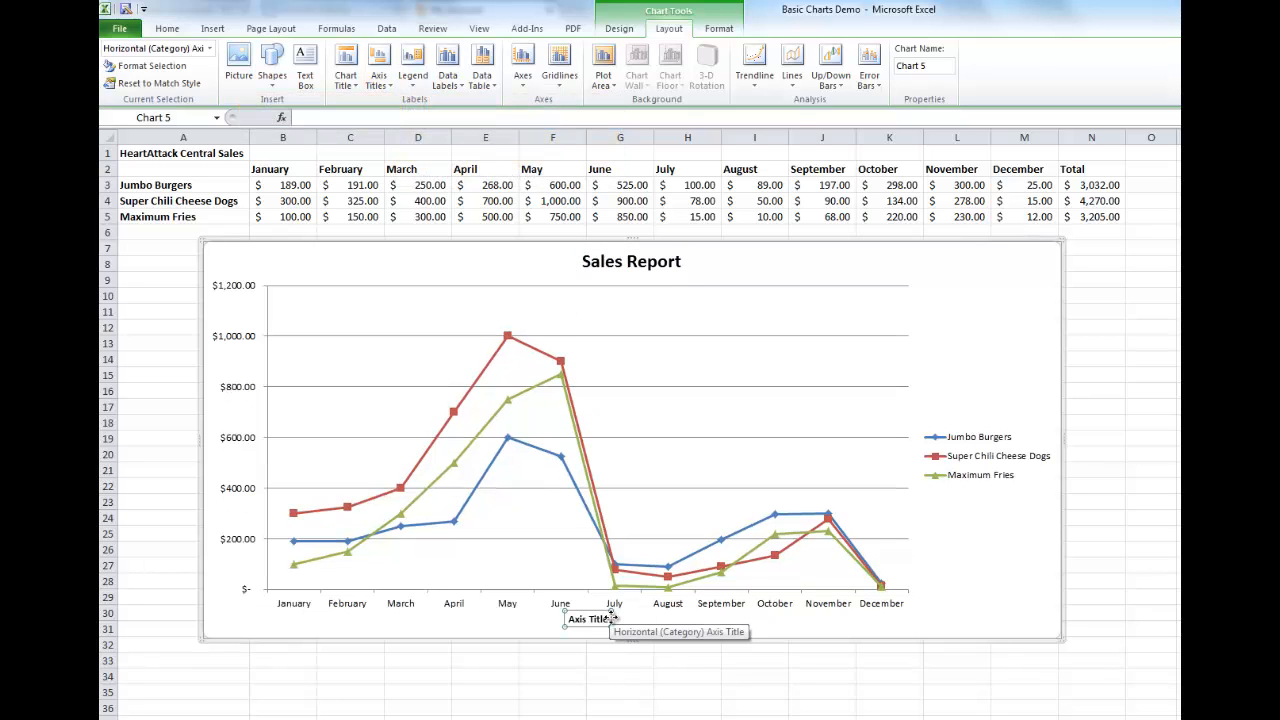
pyautogui.moveTo(606, 620); pyautogui.dragTo(556, 619)
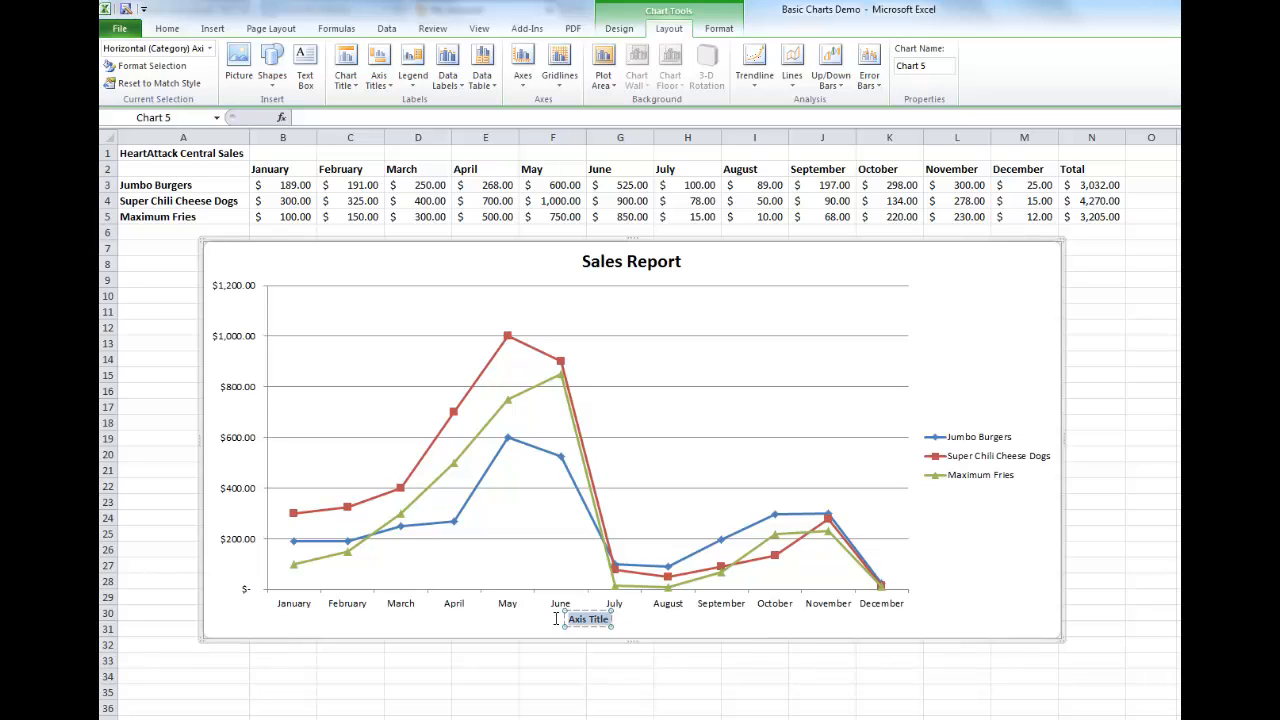
pyautogui.write('2012')
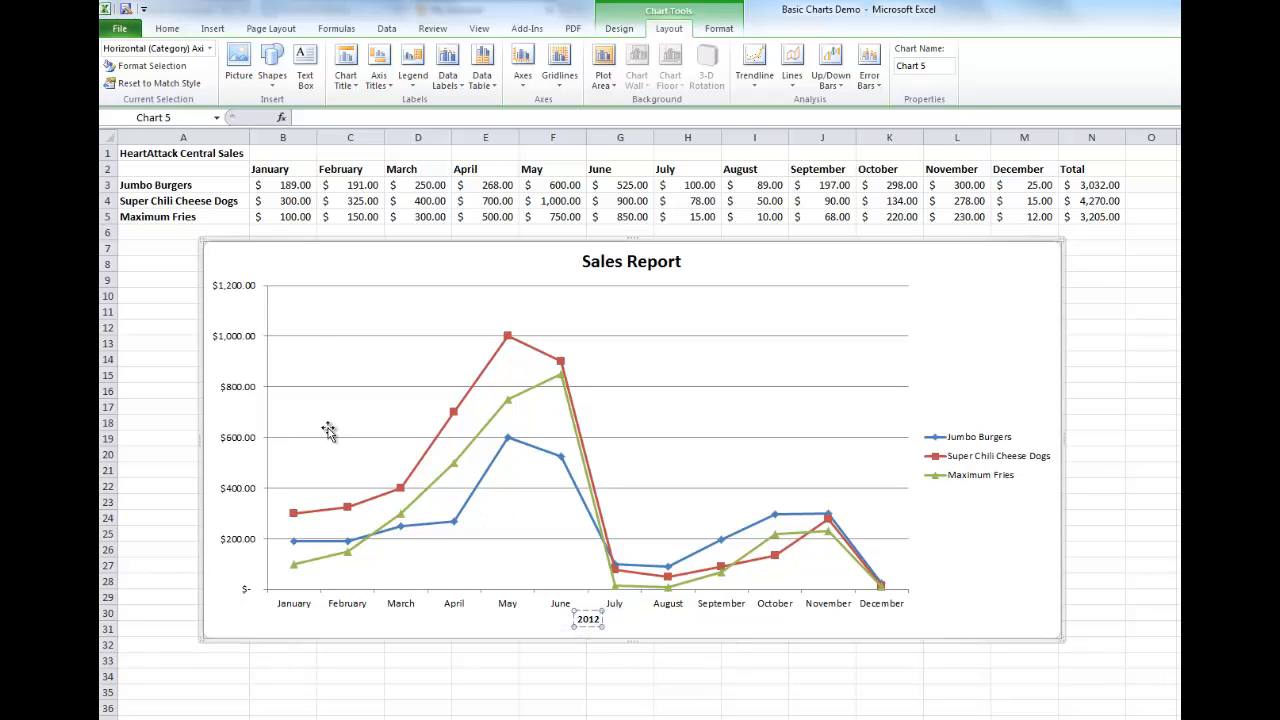
# Add a rotated primary vertical axis title to the chart reading "Monthly Sales".
pyautogui.click(380, 78)
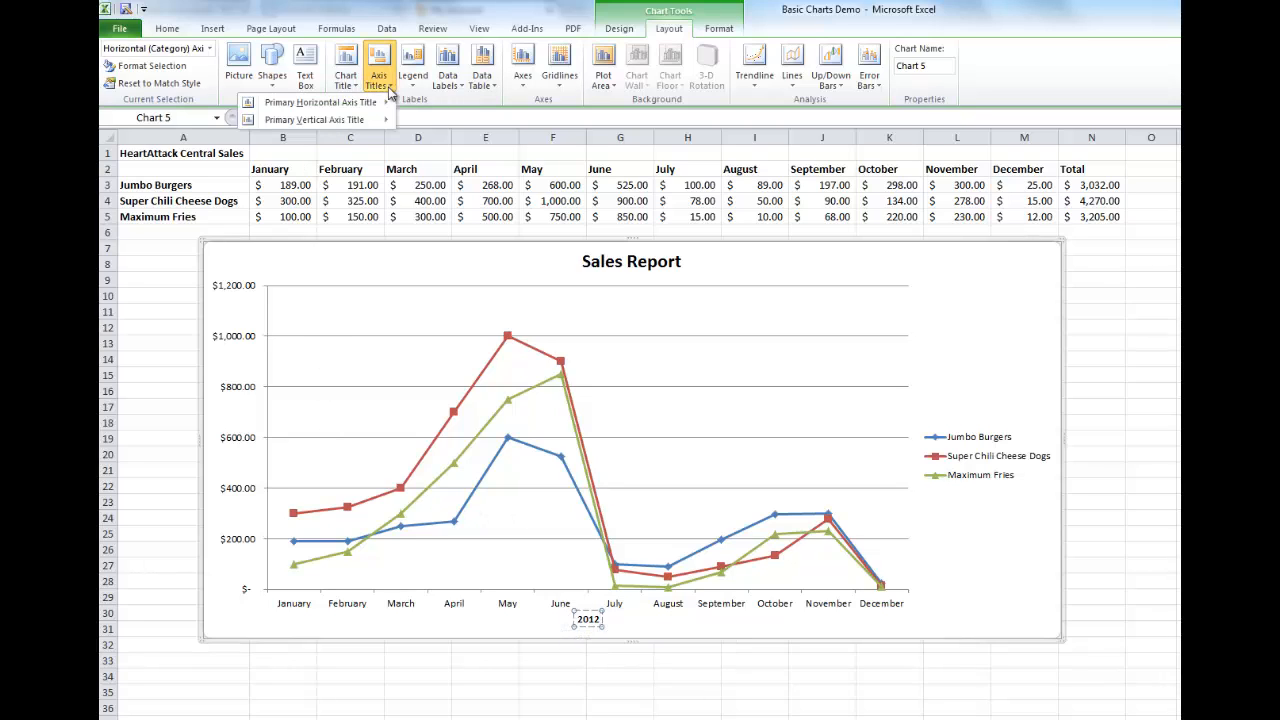
pyautogui.moveTo(372, 121)
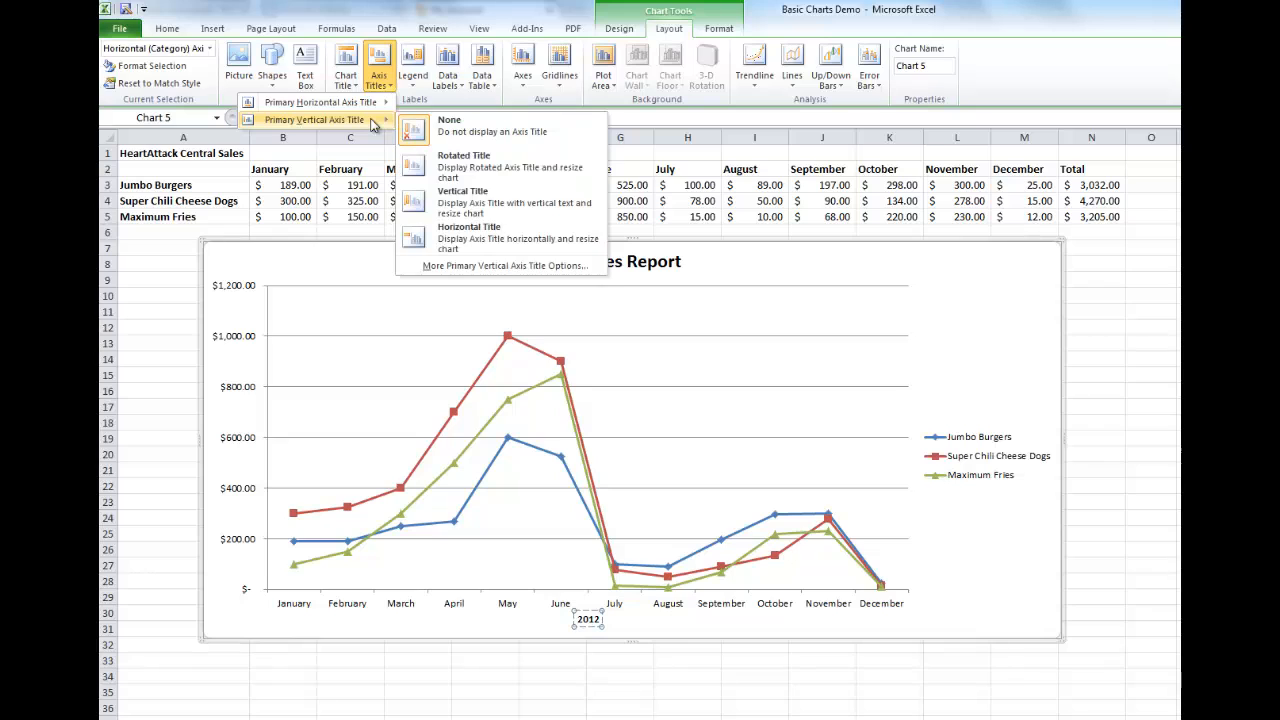
pyautogui.click(468, 168)
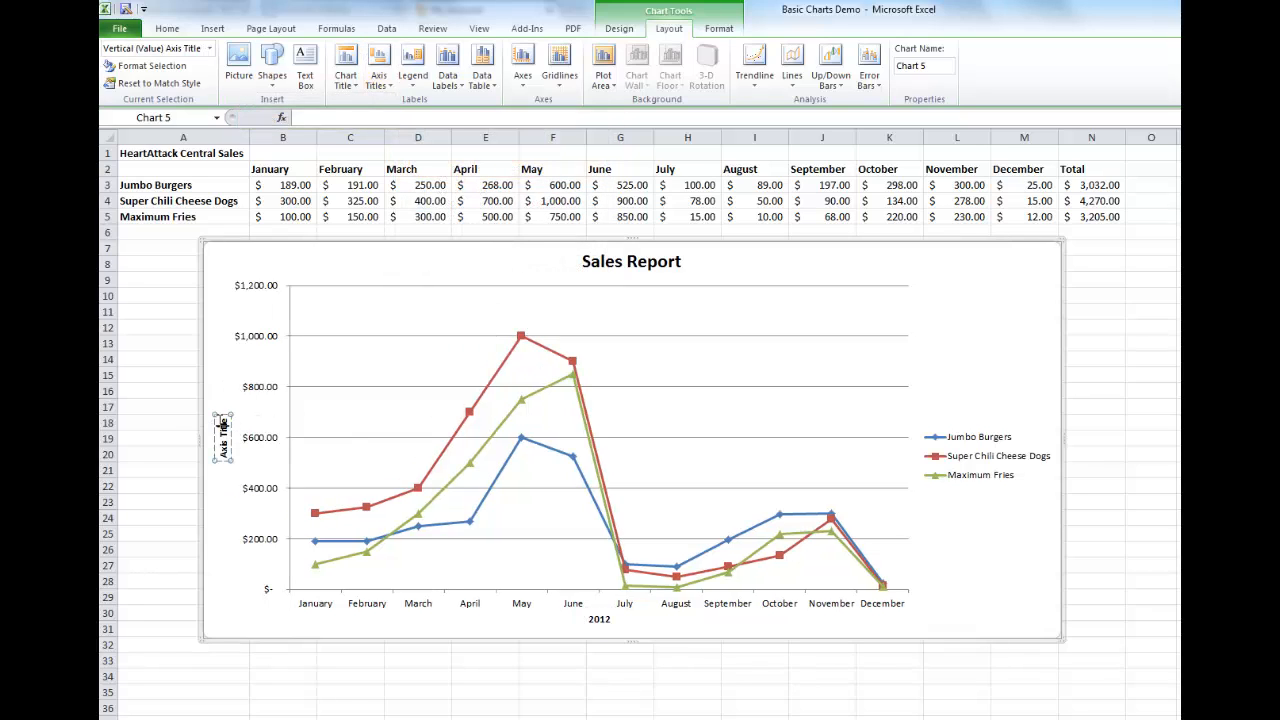
pyautogui.moveTo(222, 425); pyautogui.dragTo(226, 464)
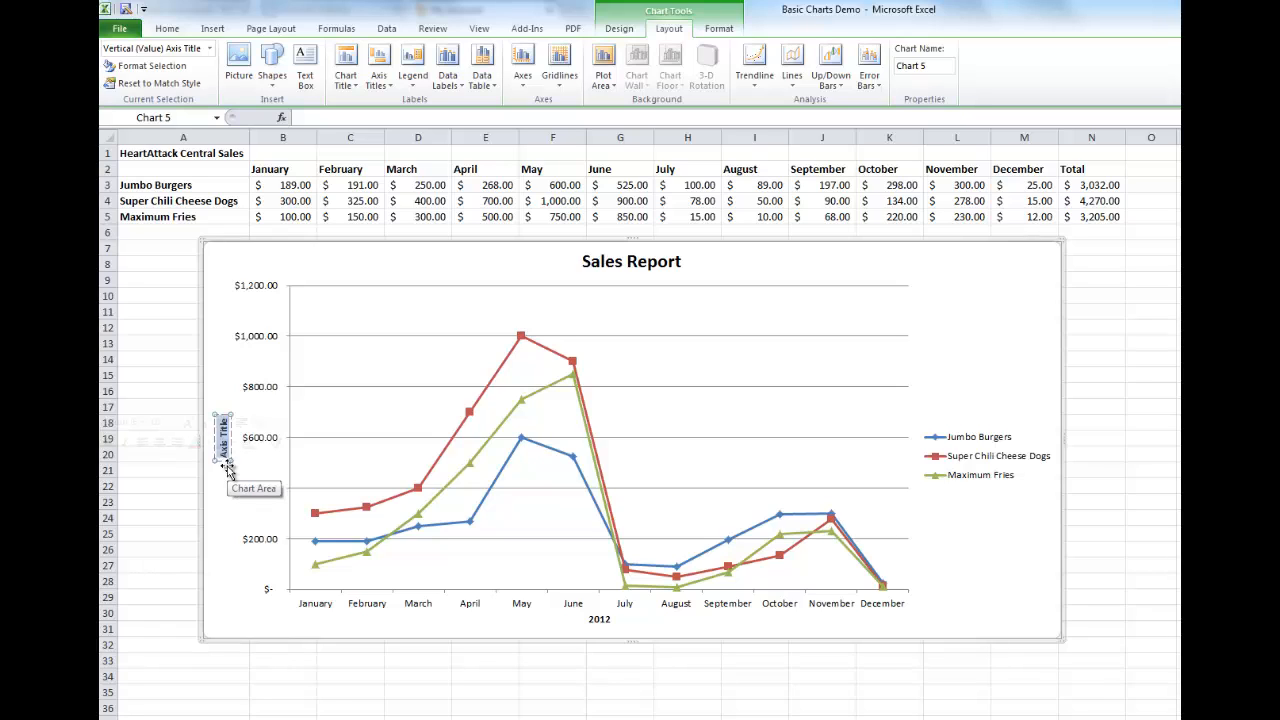
pyautogui.write('Monthly')
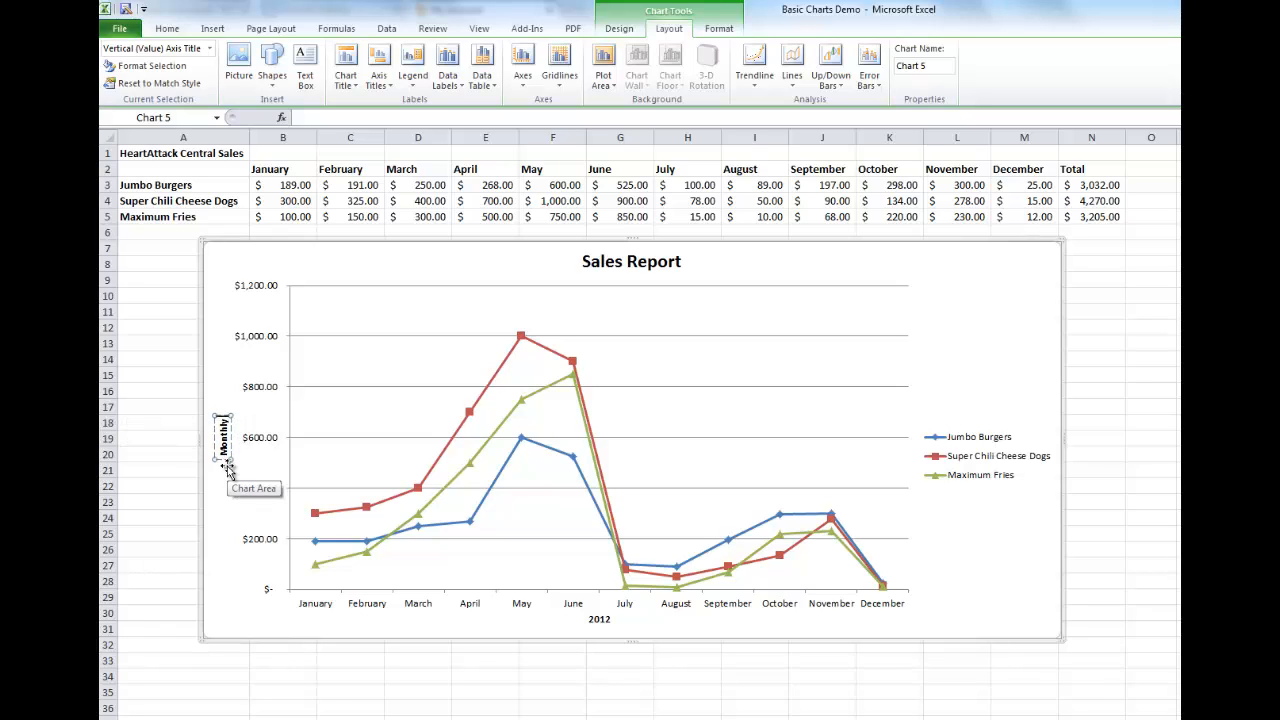
pyautogui.write(' Sales')
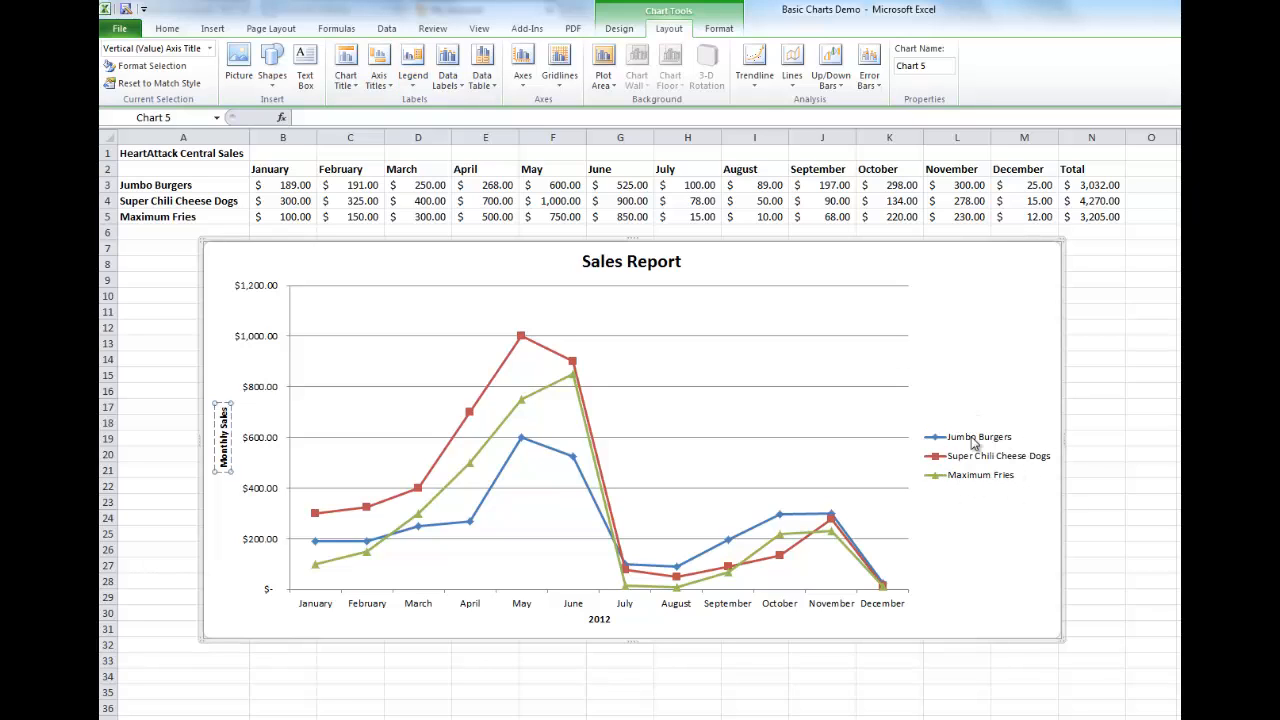
# Try the legend above the plot area and settle on showing it at the bottom of the chart.
pyautogui.click(414, 84)
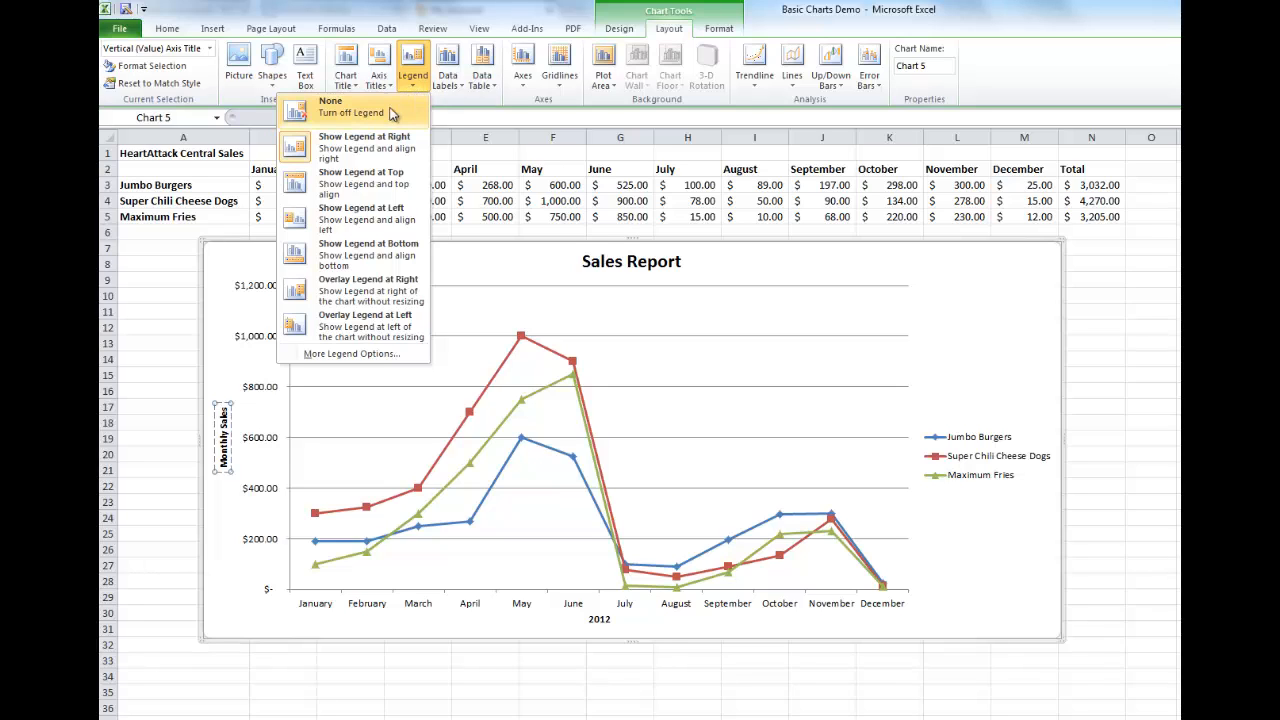
pyautogui.click(390, 177)
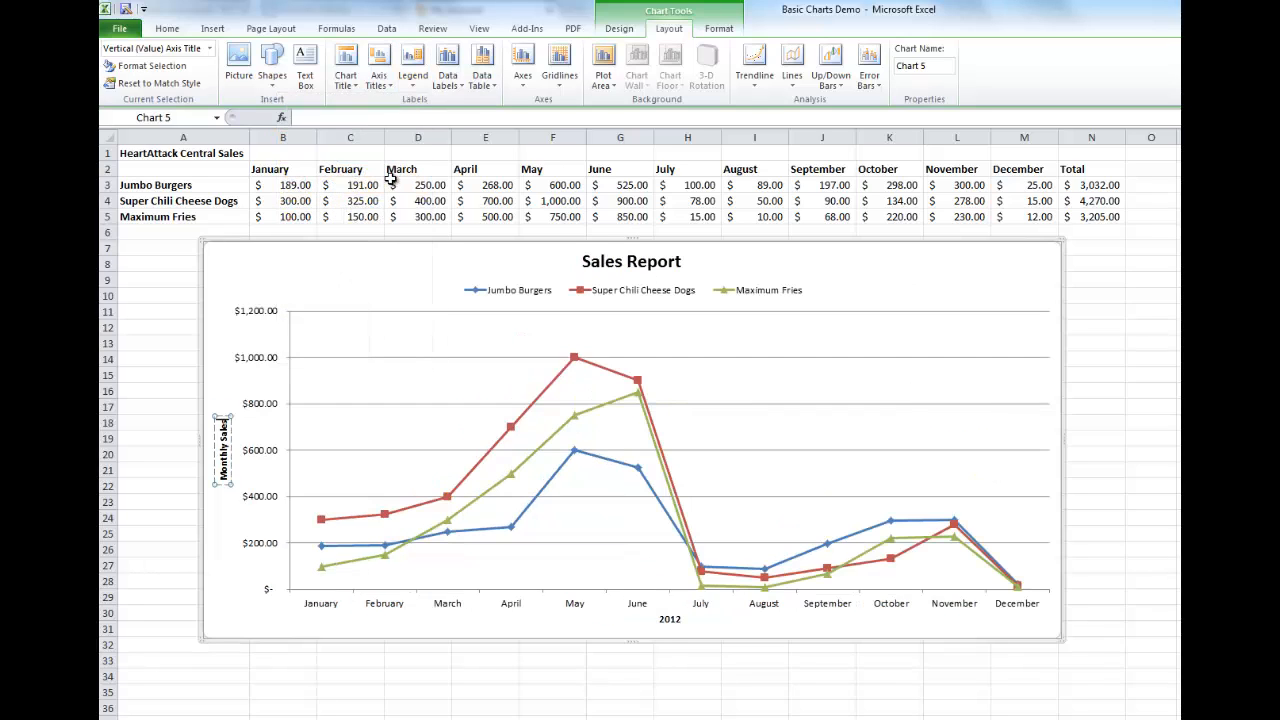
pyautogui.click(411, 85)
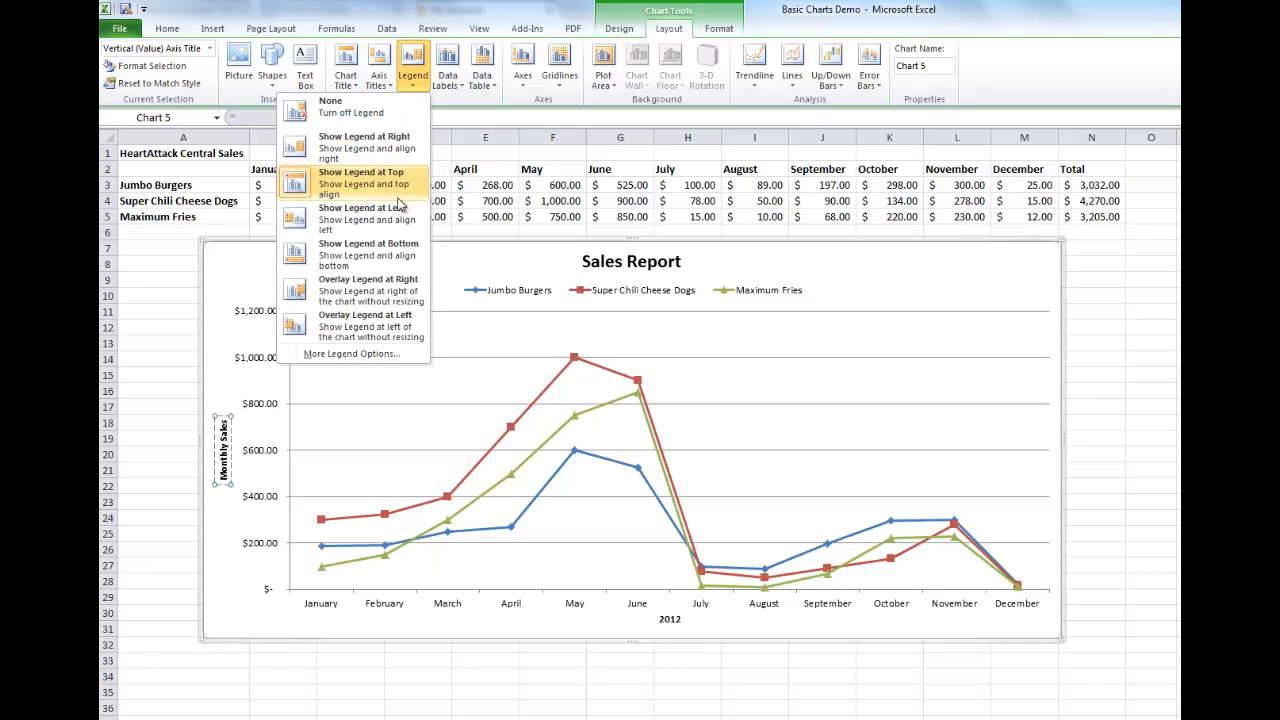
pyautogui.click(389, 258)
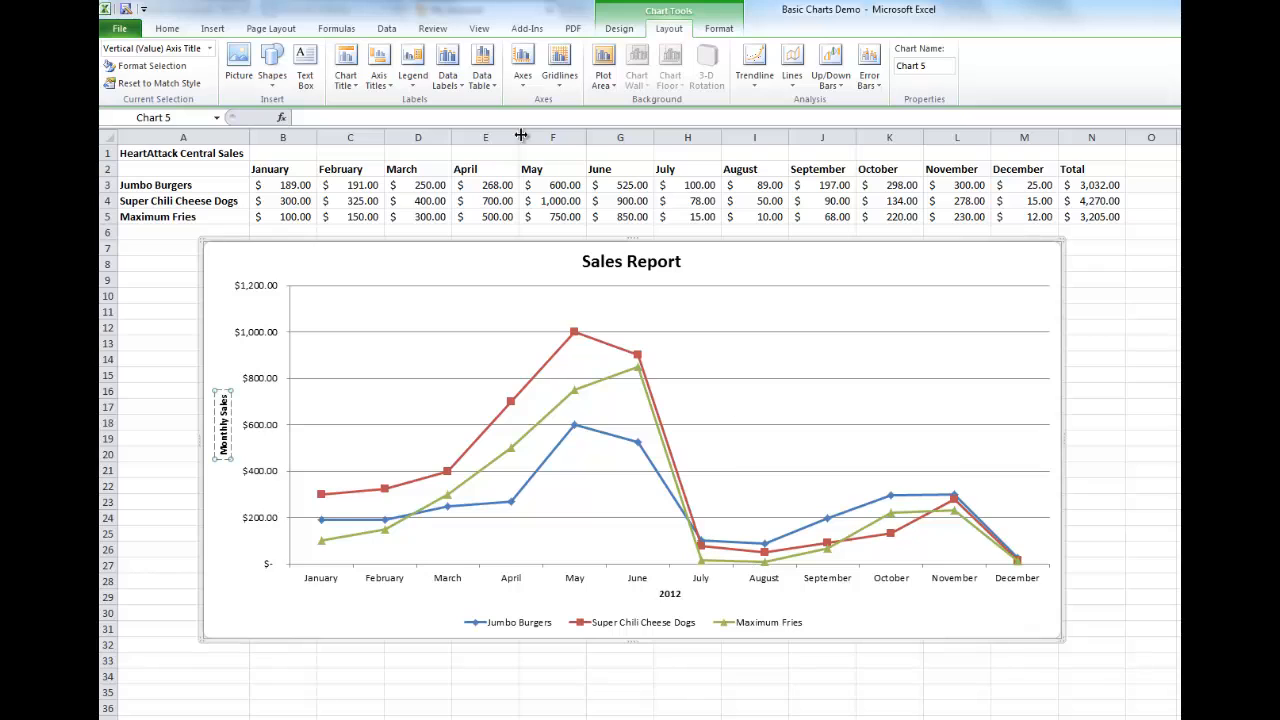
# Add data labels to the chart lines, trying the centered and left positions before placing them above the data points.
pyautogui.click(462, 91)
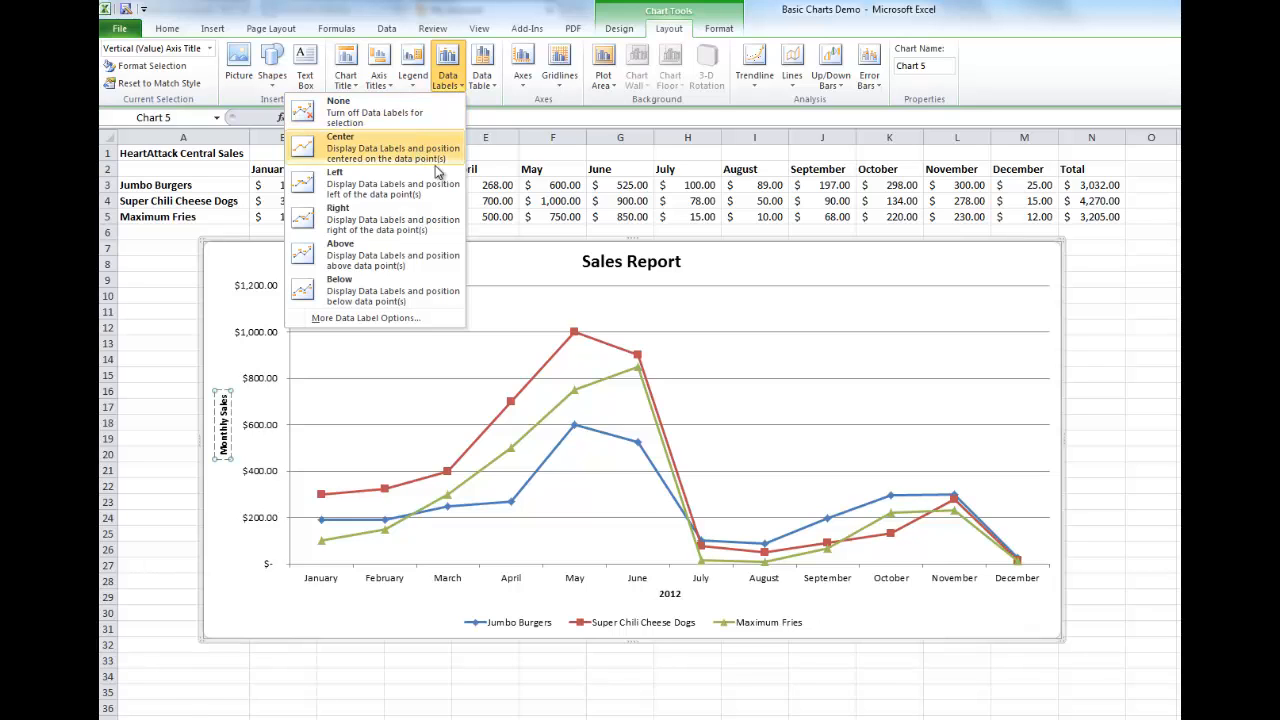
pyautogui.click(420, 7)
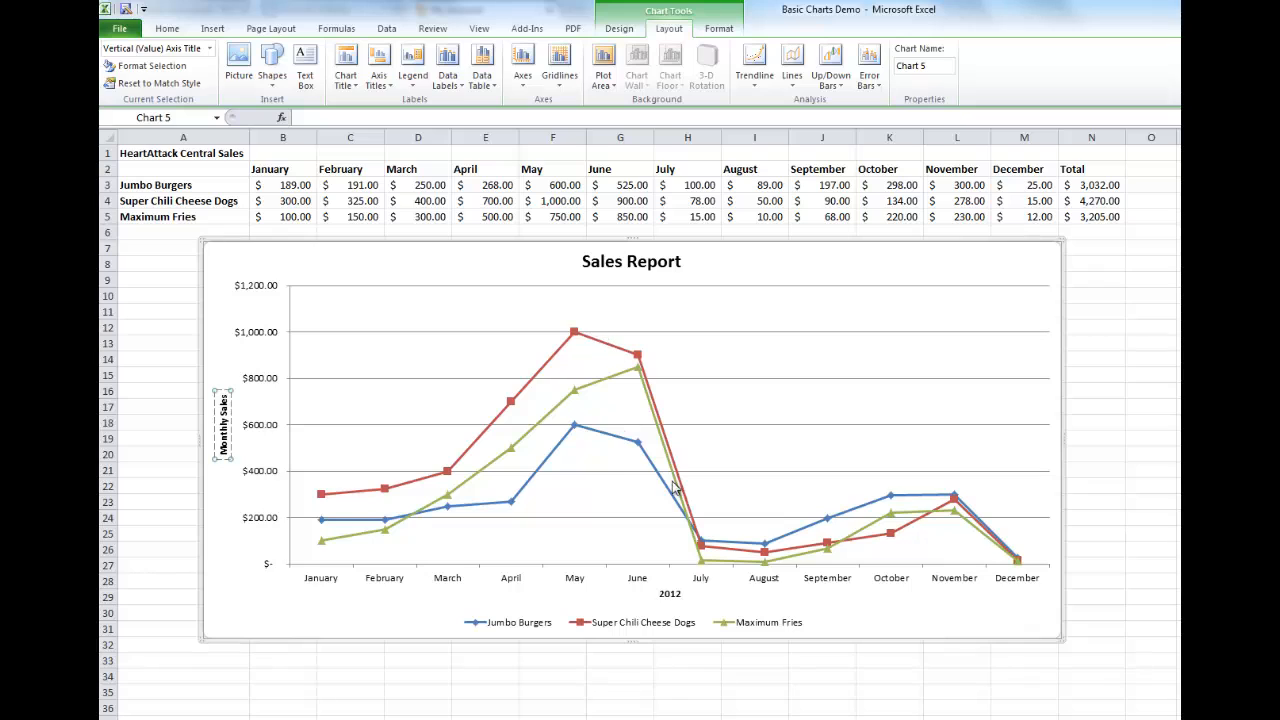
pyautogui.click(452, 84)
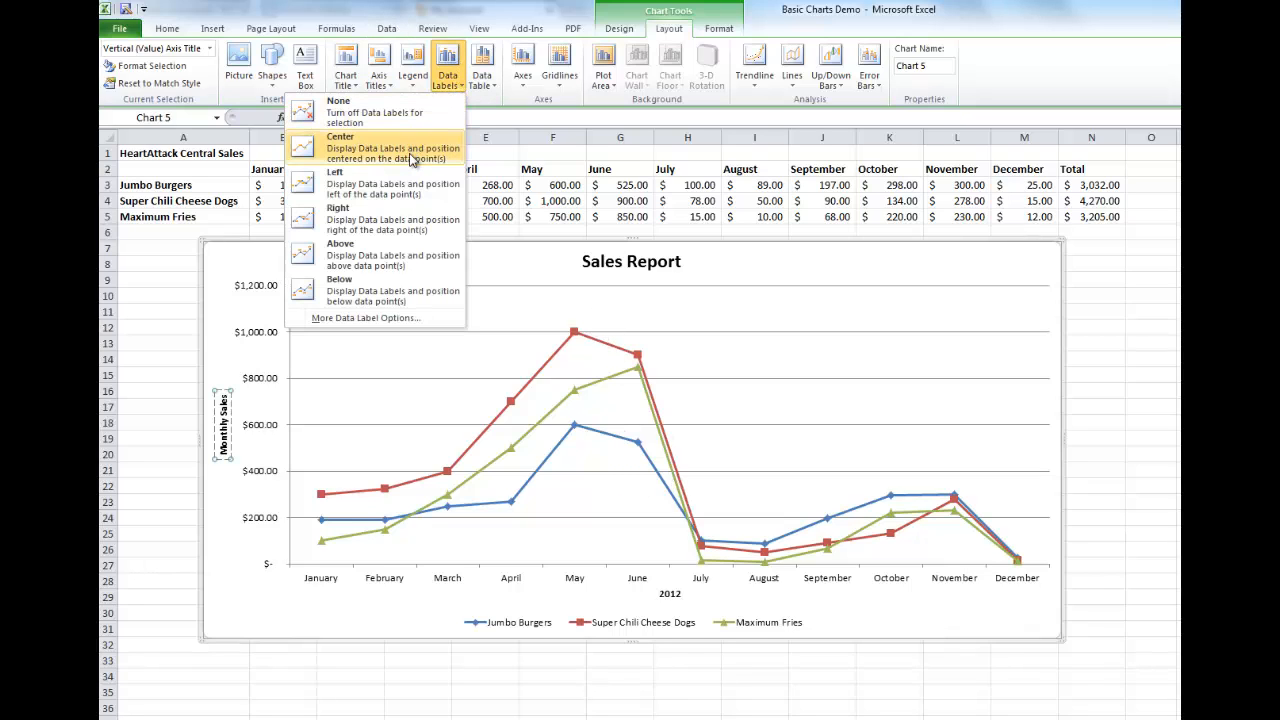
pyautogui.click(418, 157)
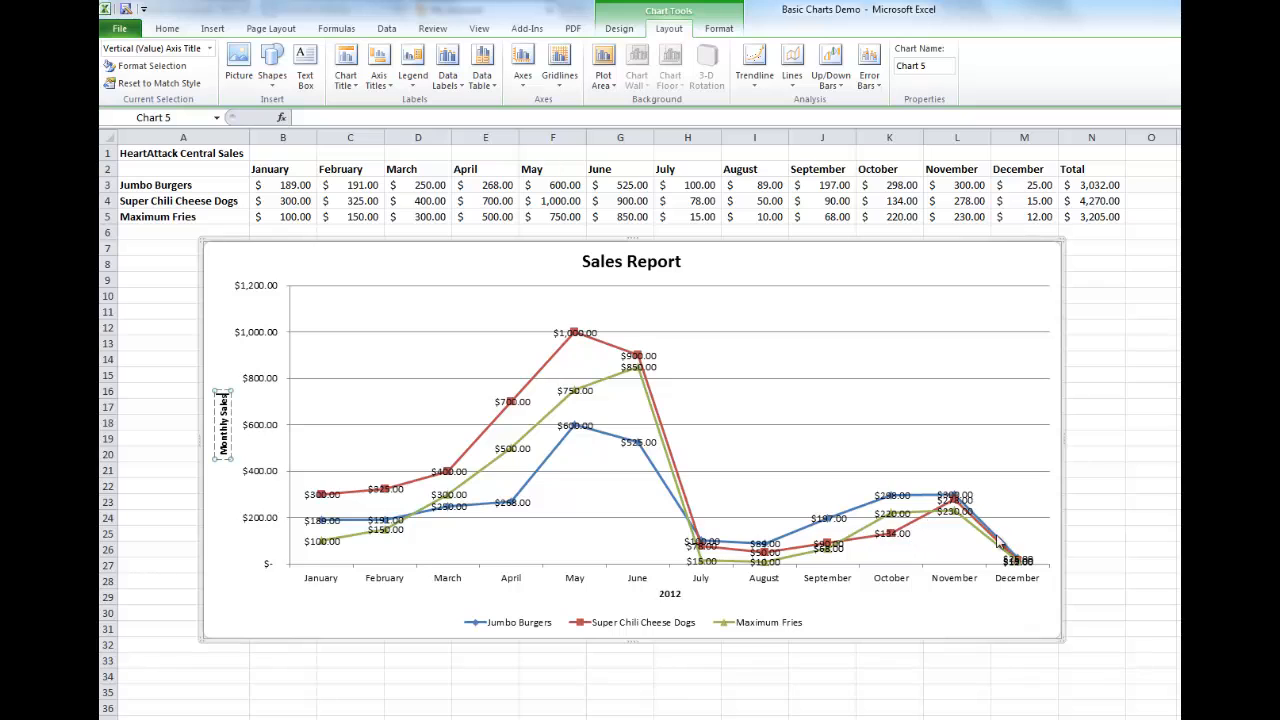
pyautogui.click(458, 90)
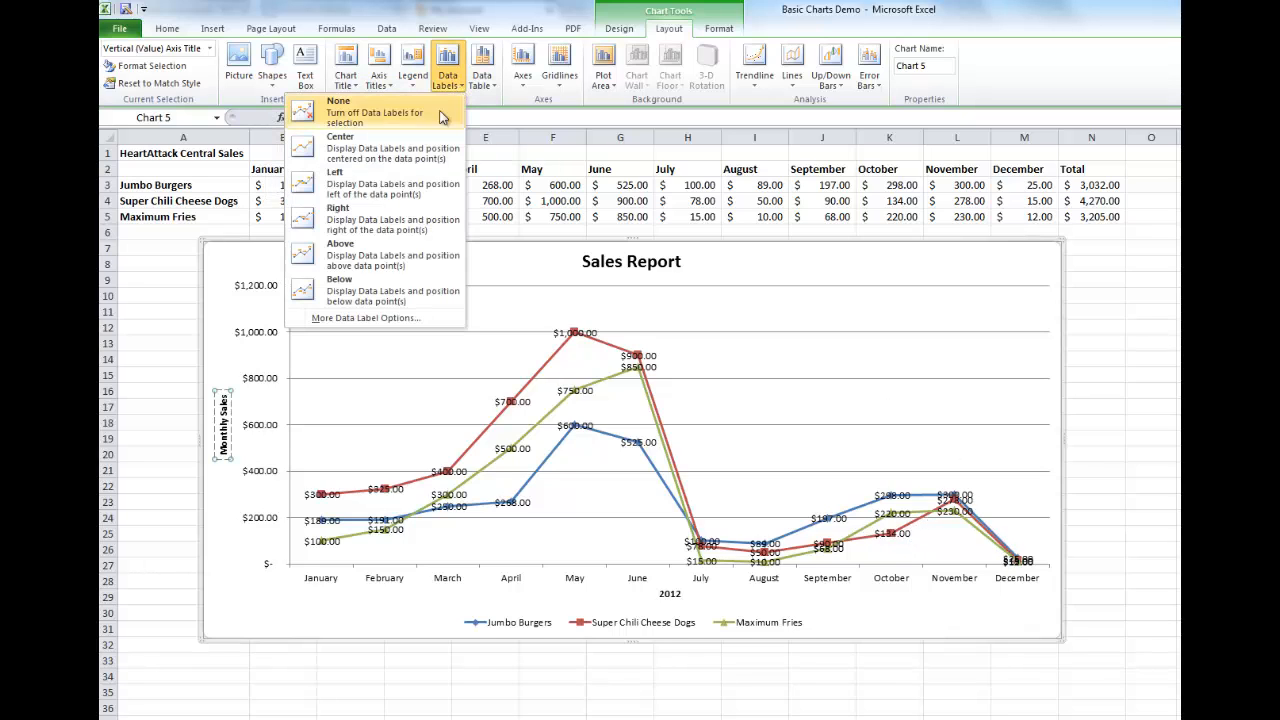
pyautogui.click(411, 177)
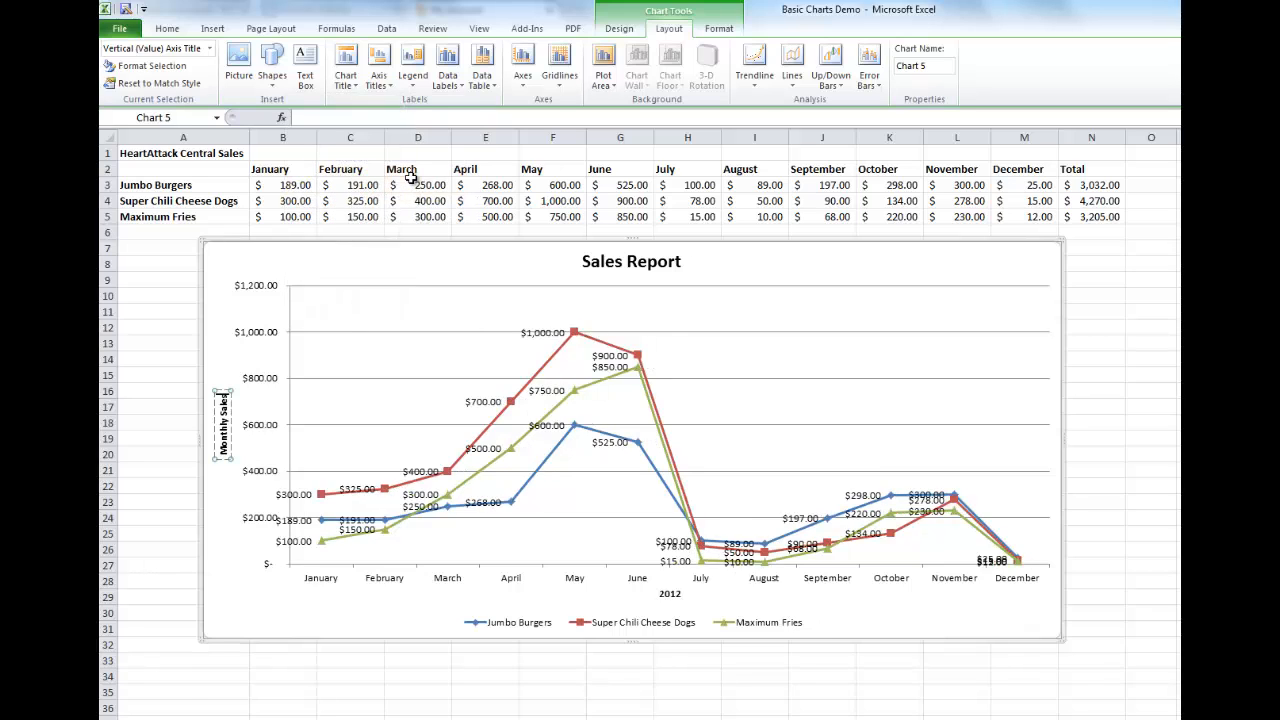
pyautogui.click(447, 88)
pyautogui.click(404, 250)
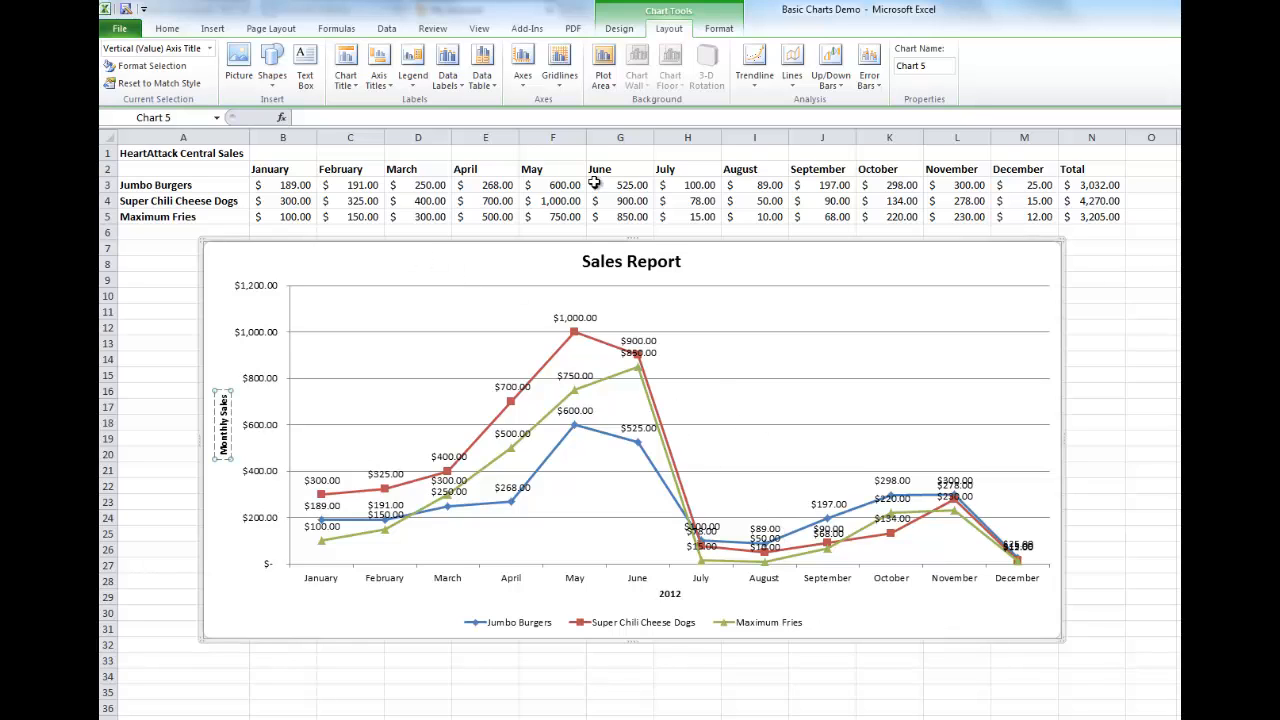
# Show a data table without legend keys below the chart and turn off the data labels.
pyautogui.click(490, 88)
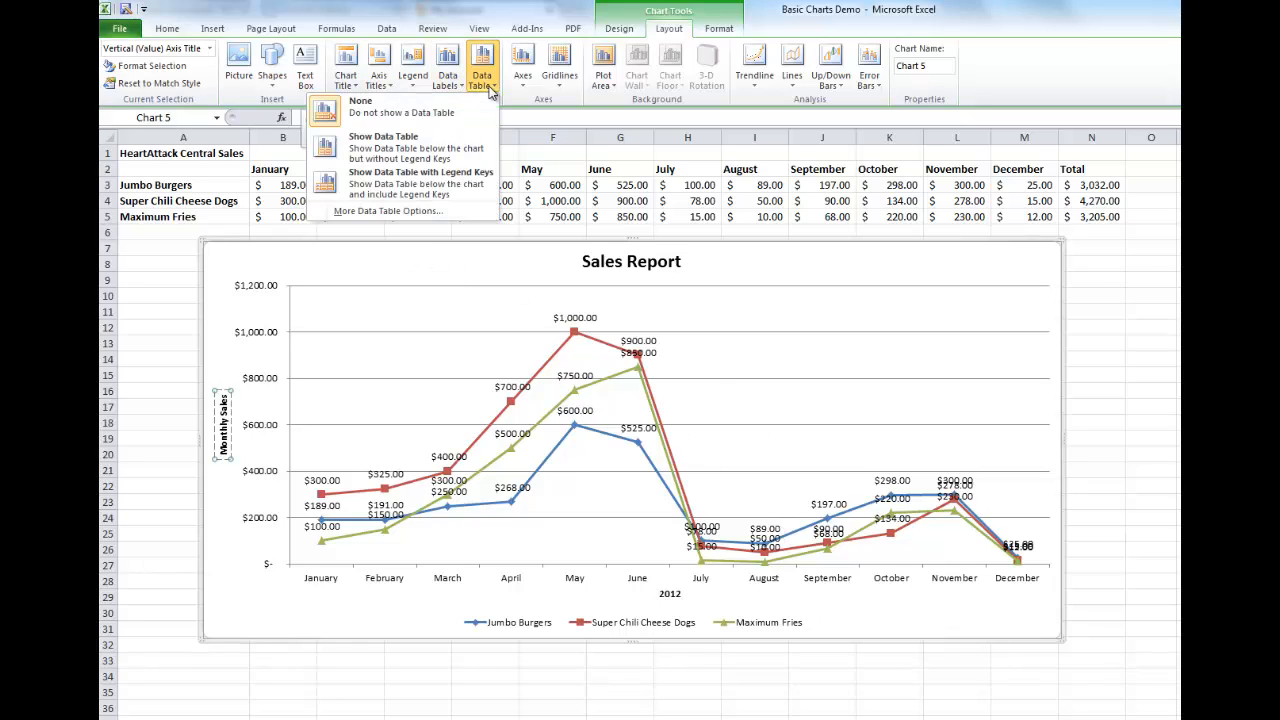
pyautogui.click(436, 153)
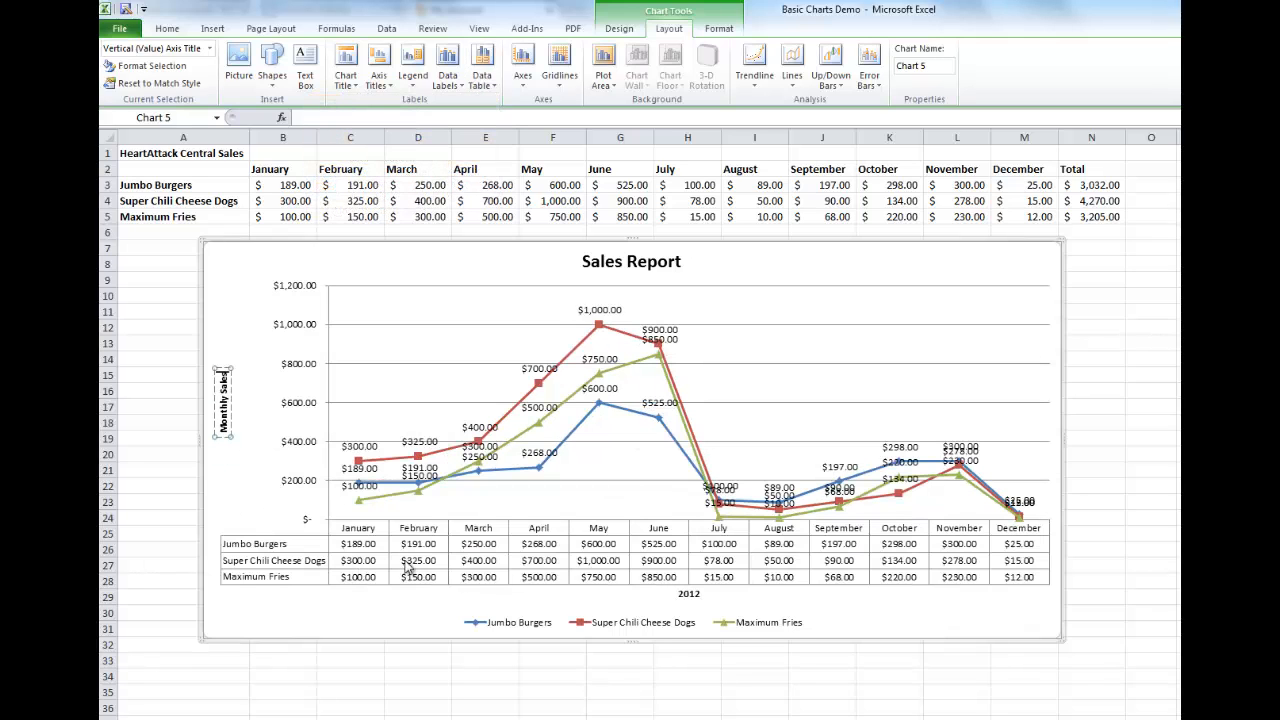
pyautogui.click(448, 78)
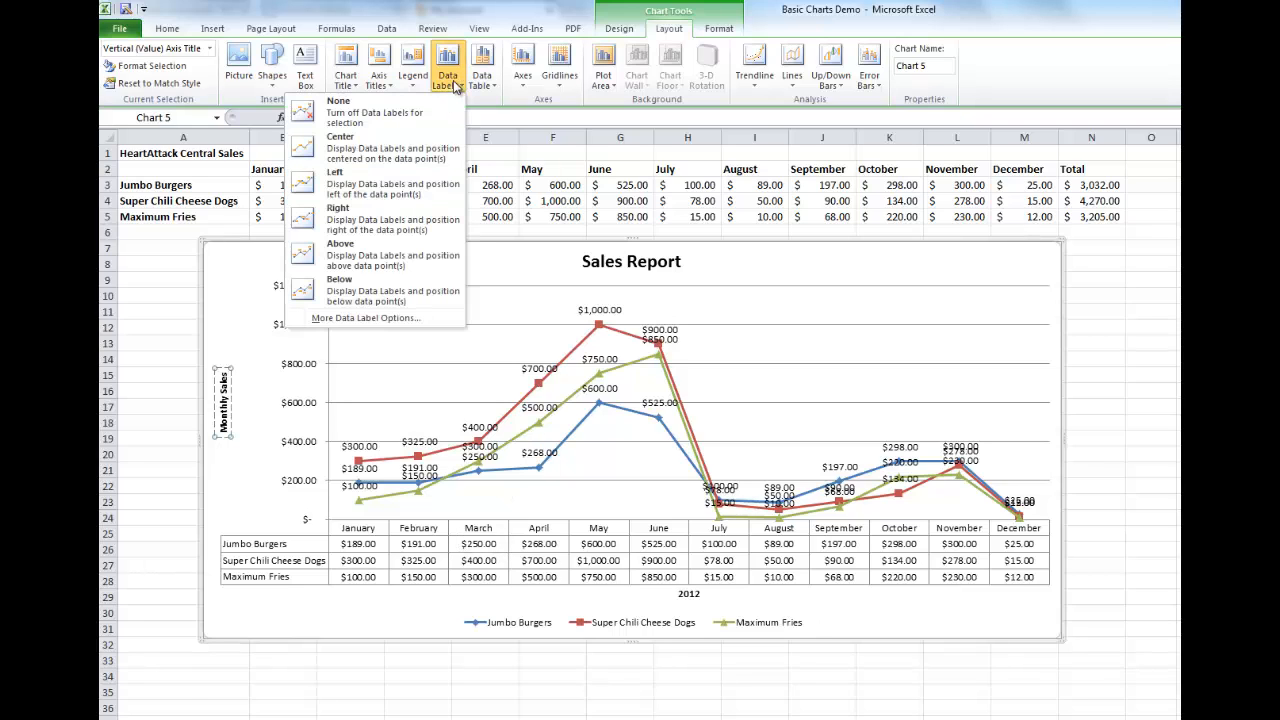
pyautogui.click(345, 110)
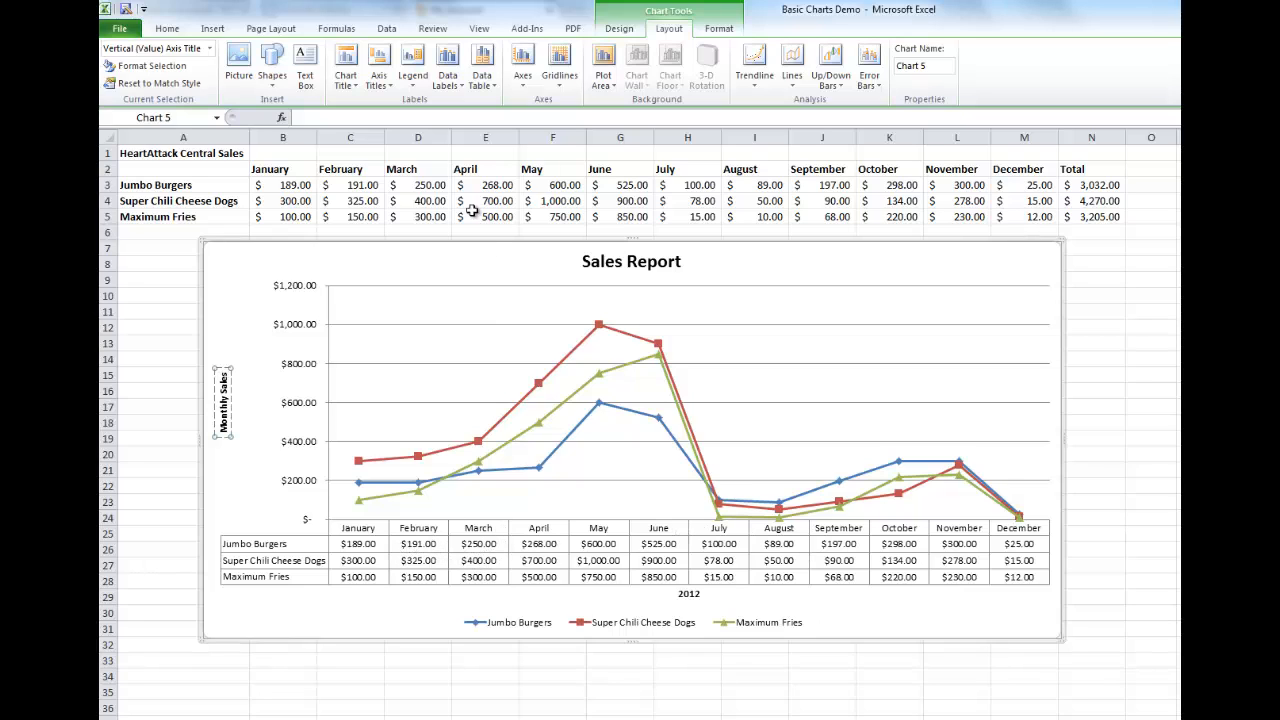
# Display minor units for the primary horizontal gridlines and major units for the primary vertical gridlines.
pyautogui.click(561, 90)
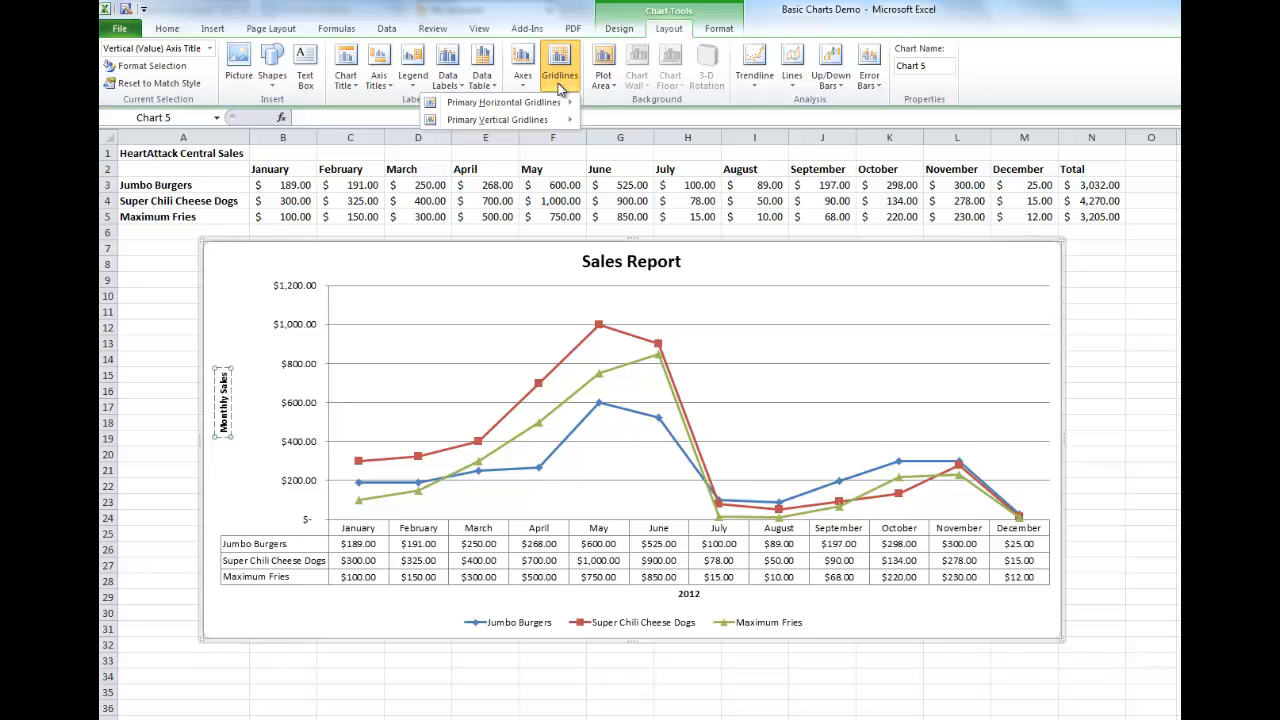
pyautogui.moveTo(563, 108)
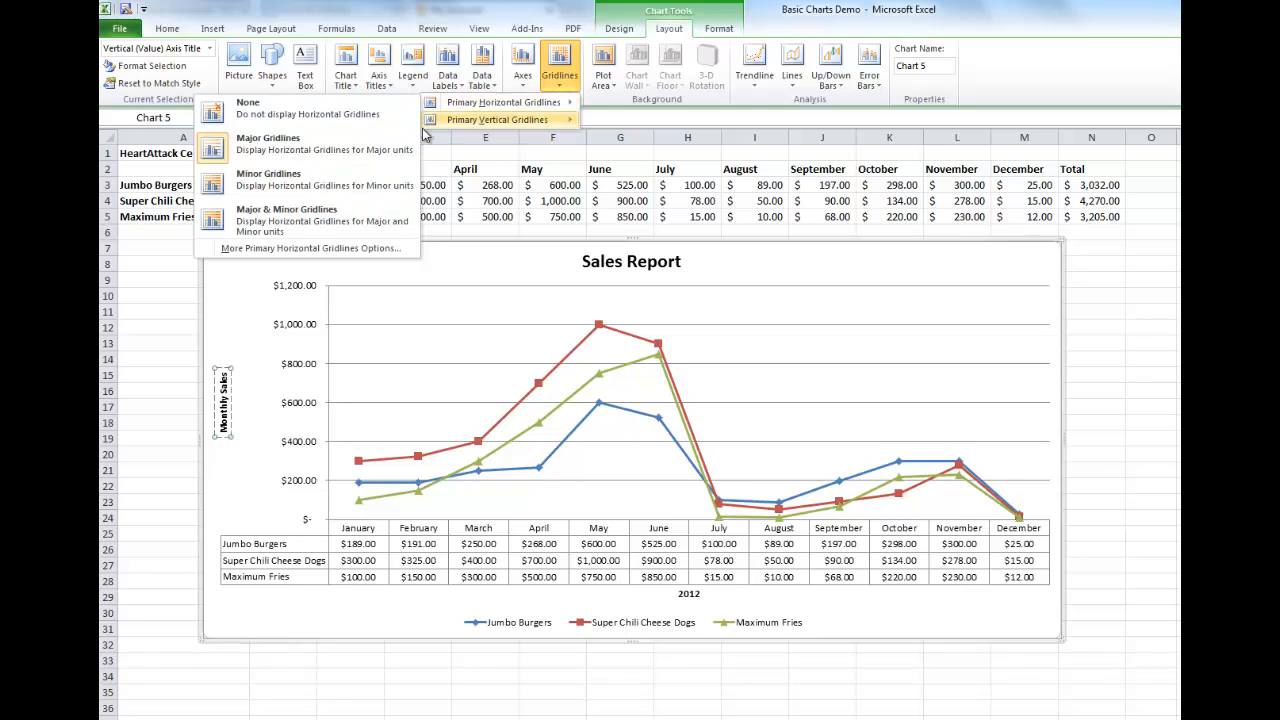
pyautogui.click(331, 186)
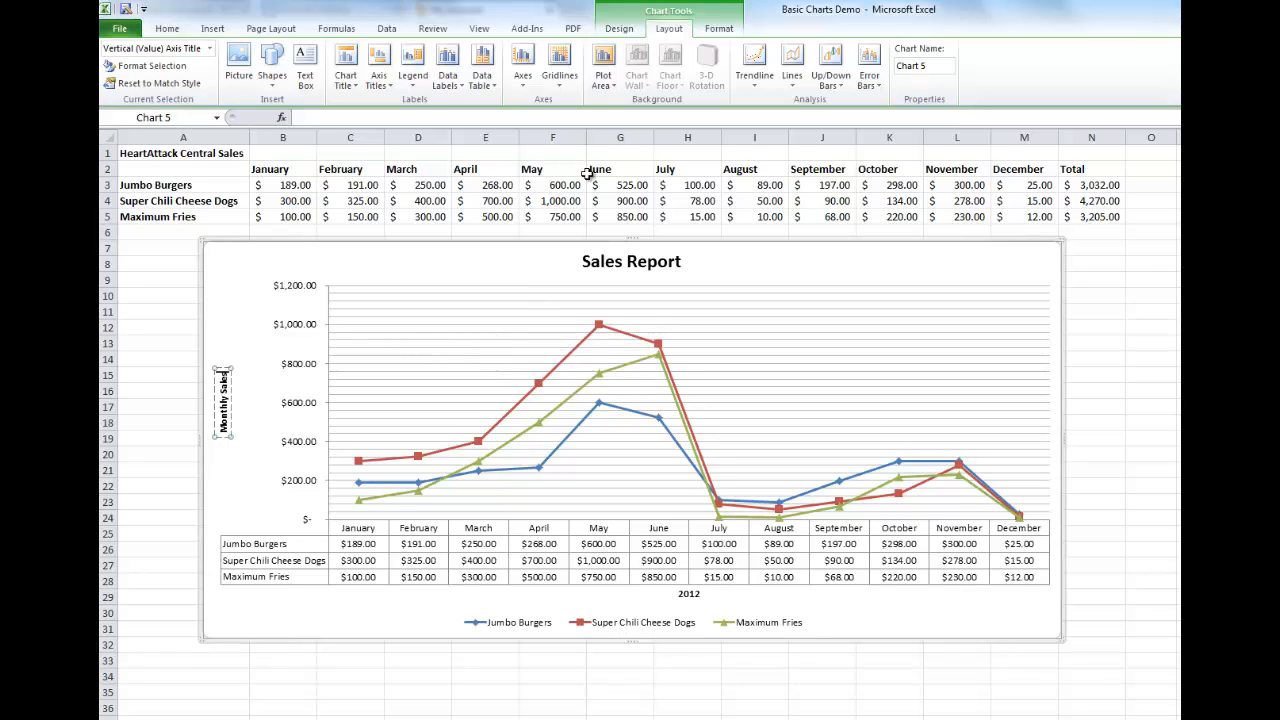
pyautogui.click(559, 65)
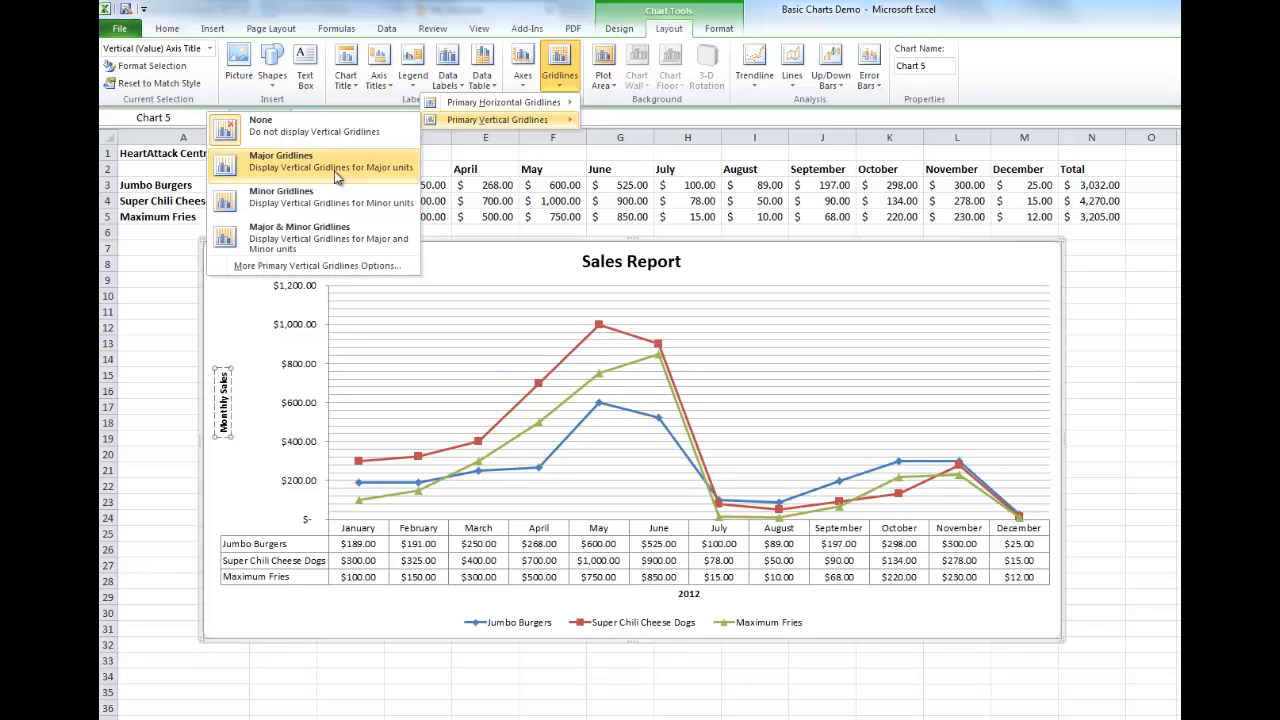
pyautogui.click(337, 177)
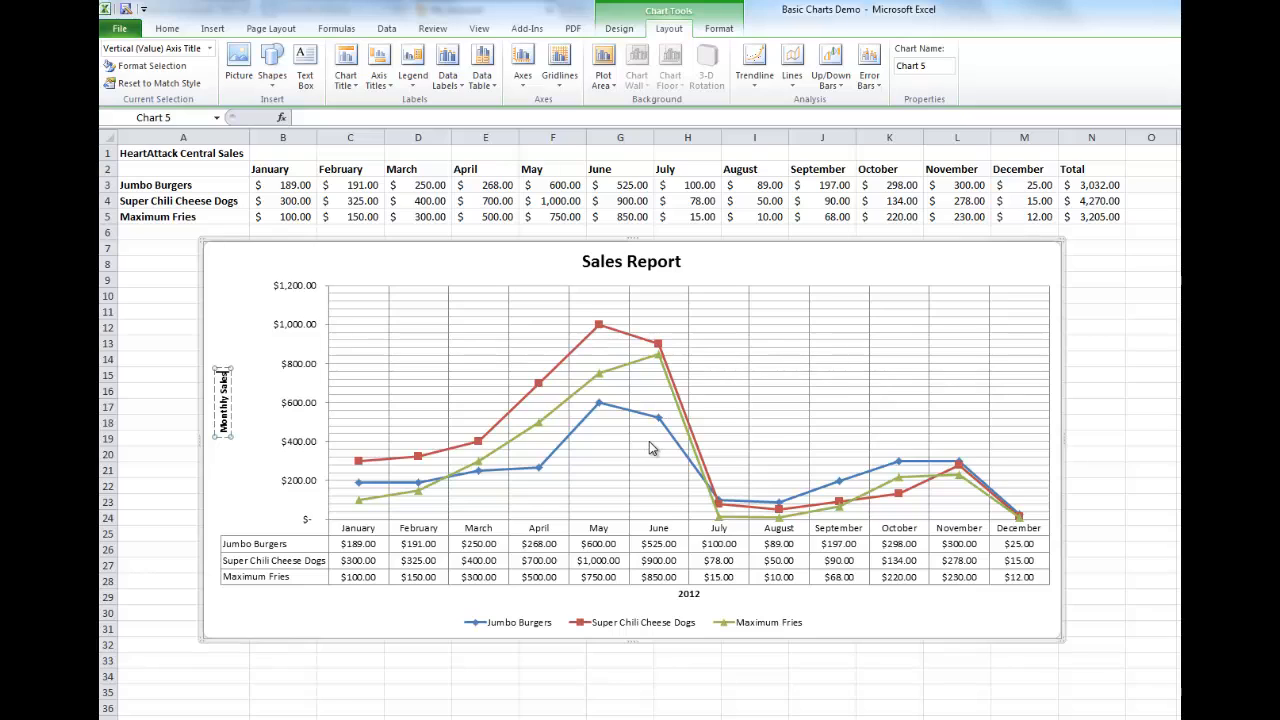
pyautogui.click(604, 90)
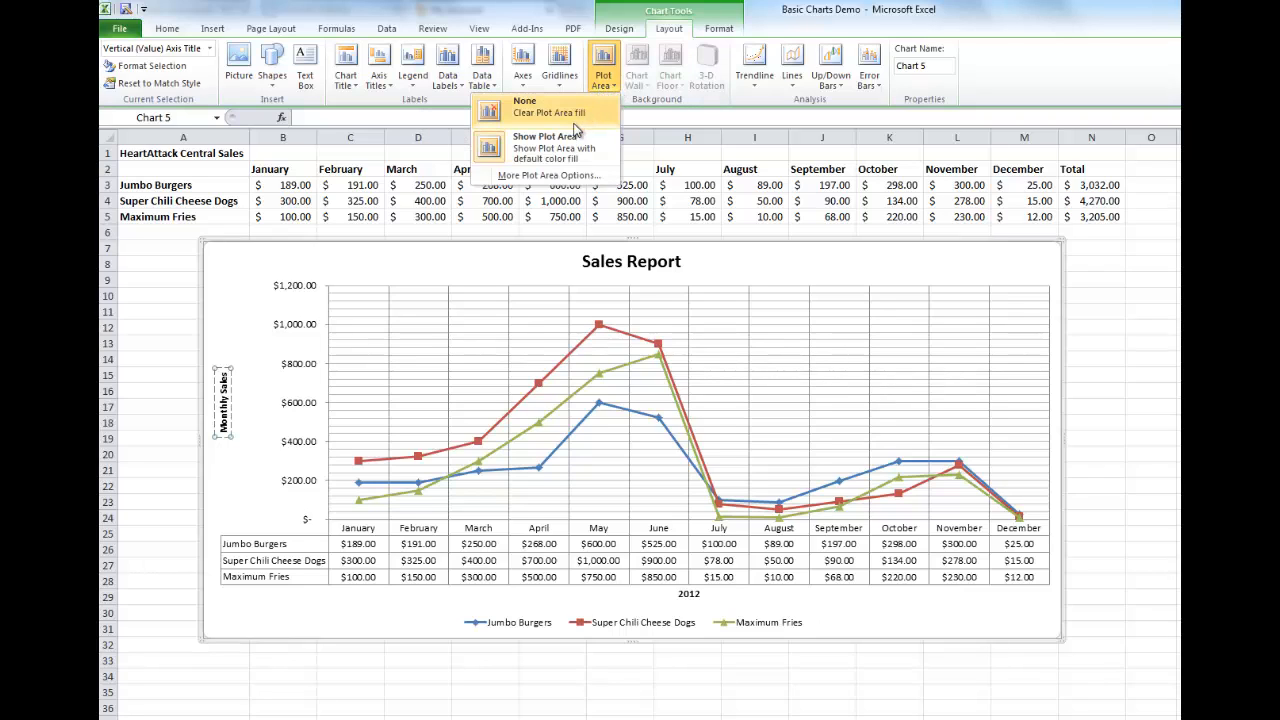
pyautogui.click(591, 175)
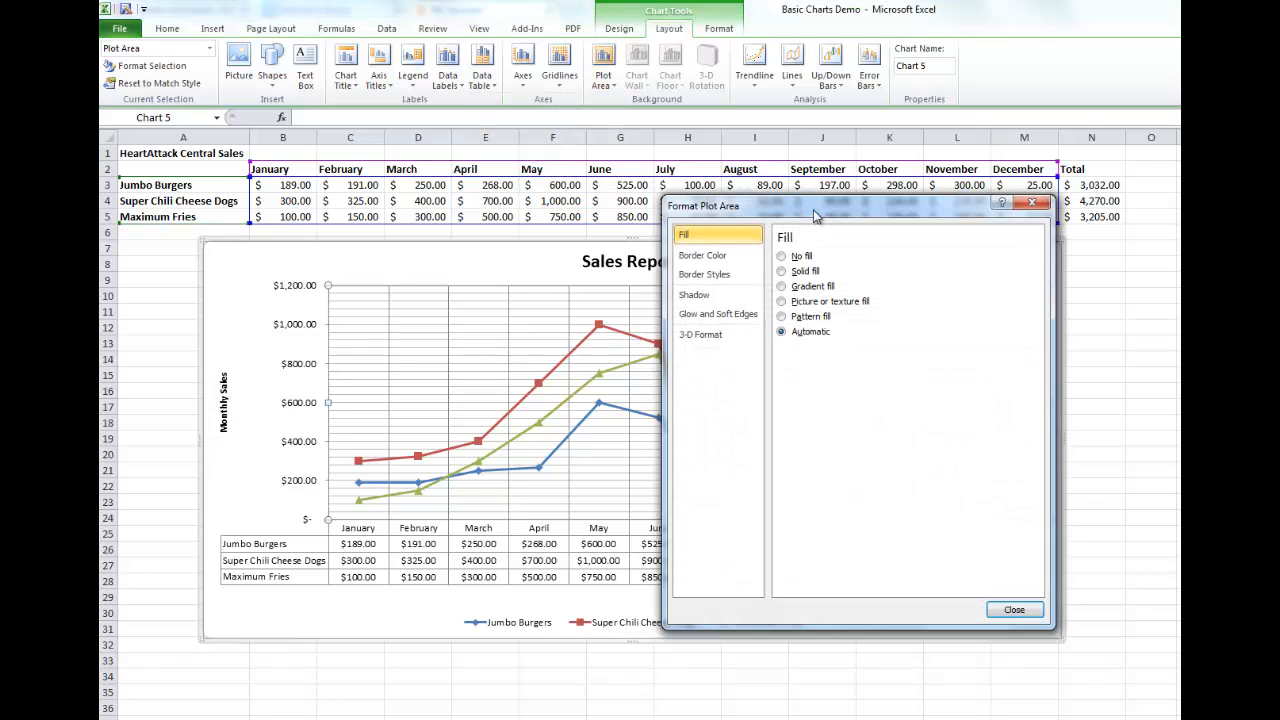
pyautogui.click(1014, 609)
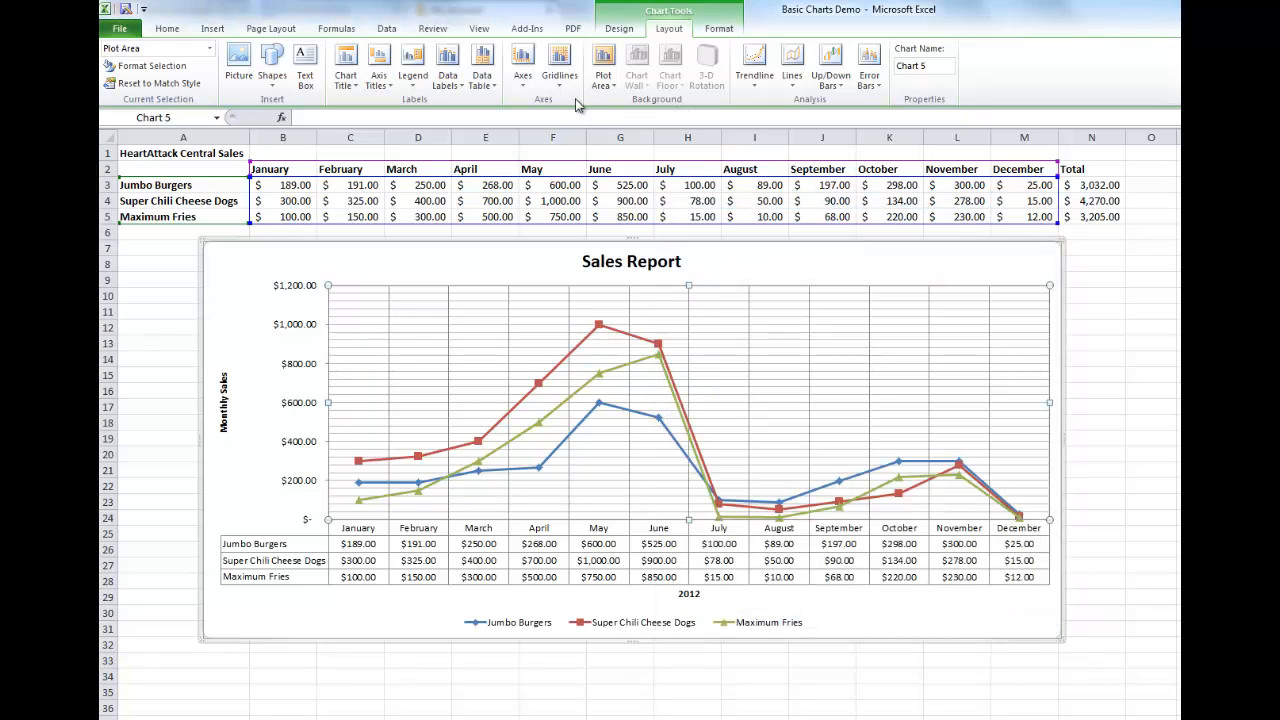
# Set the primary horizontal gridlines to major units only and remove the primary vertical gridlines.
pyautogui.click(565, 84)
pyautogui.moveTo(557, 105)
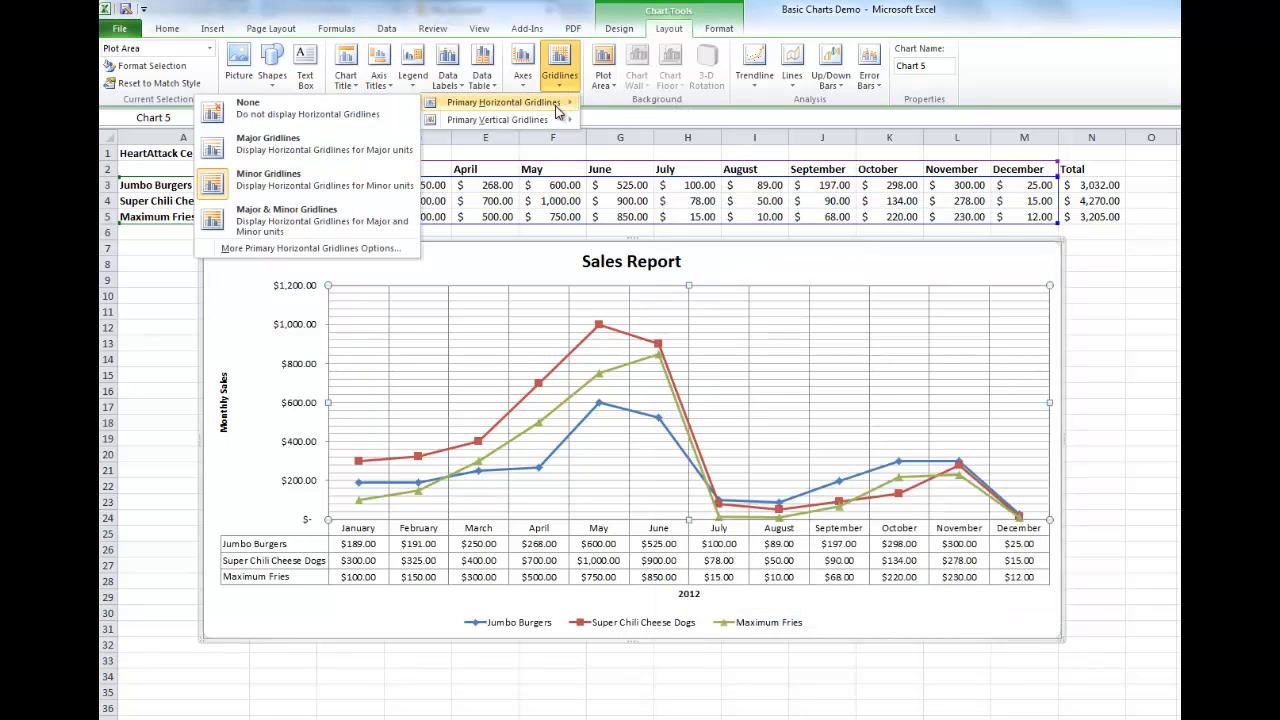
pyautogui.click(300, 143)
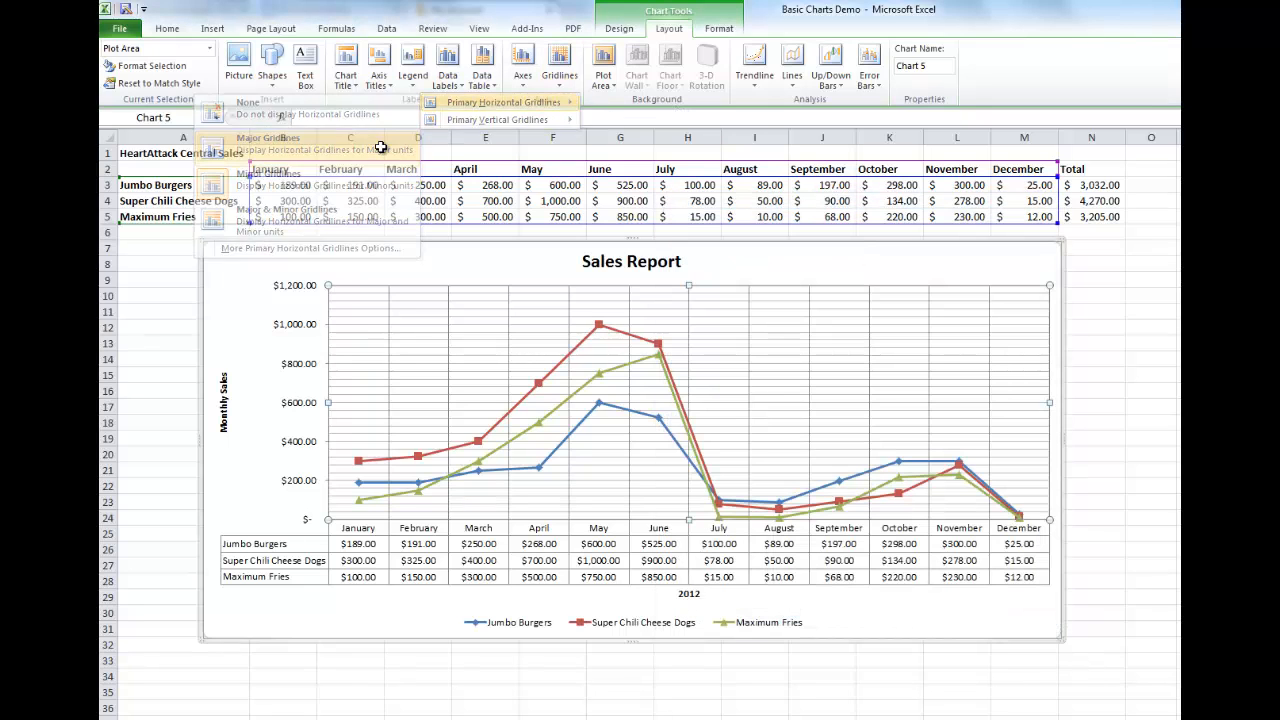
pyautogui.click(562, 84)
pyautogui.moveTo(553, 122)
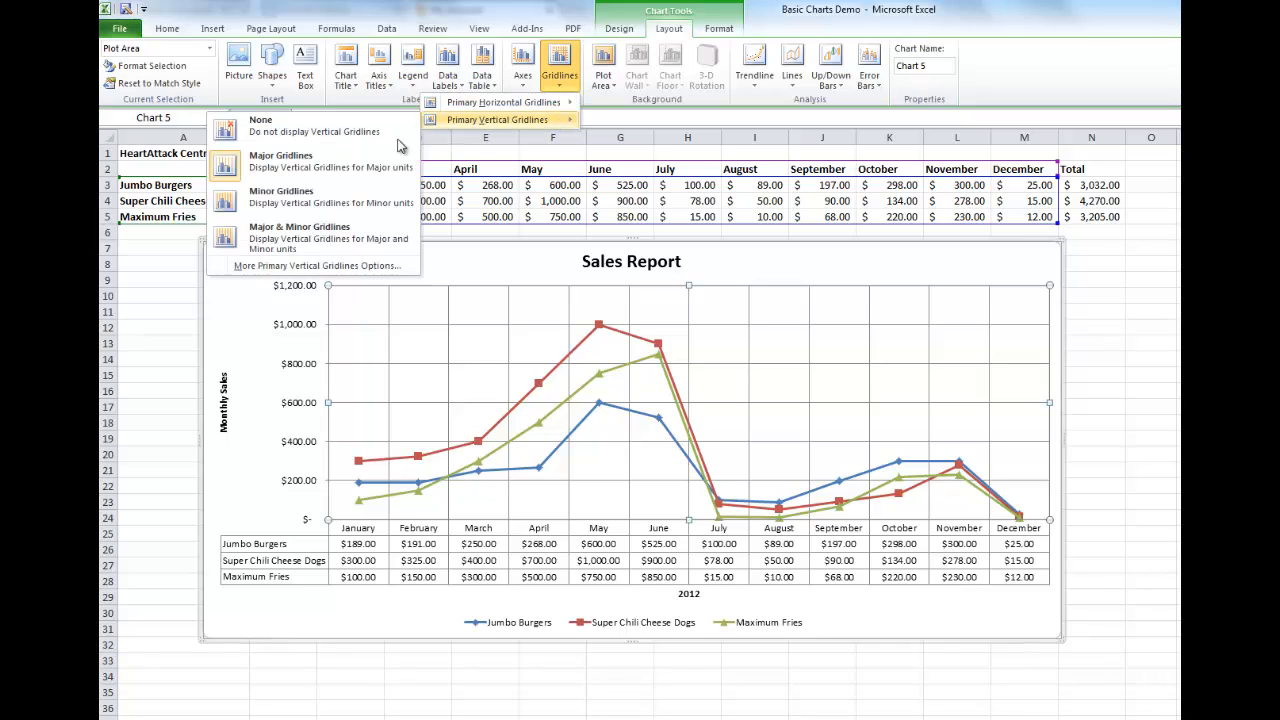
pyautogui.click(315, 125)
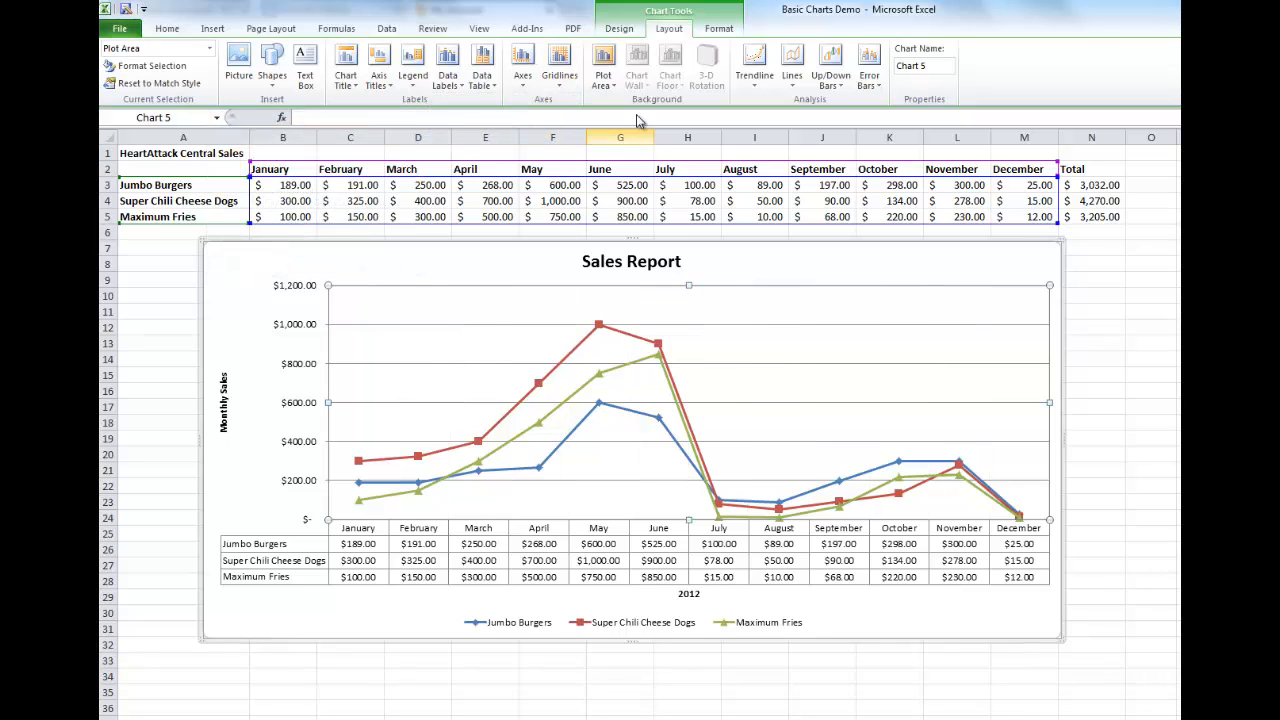
# Fill the chart's plot area with a texture, trying the brown woven one before applying the pale cream one beside the beige paper texture.
pyautogui.click(603, 70)
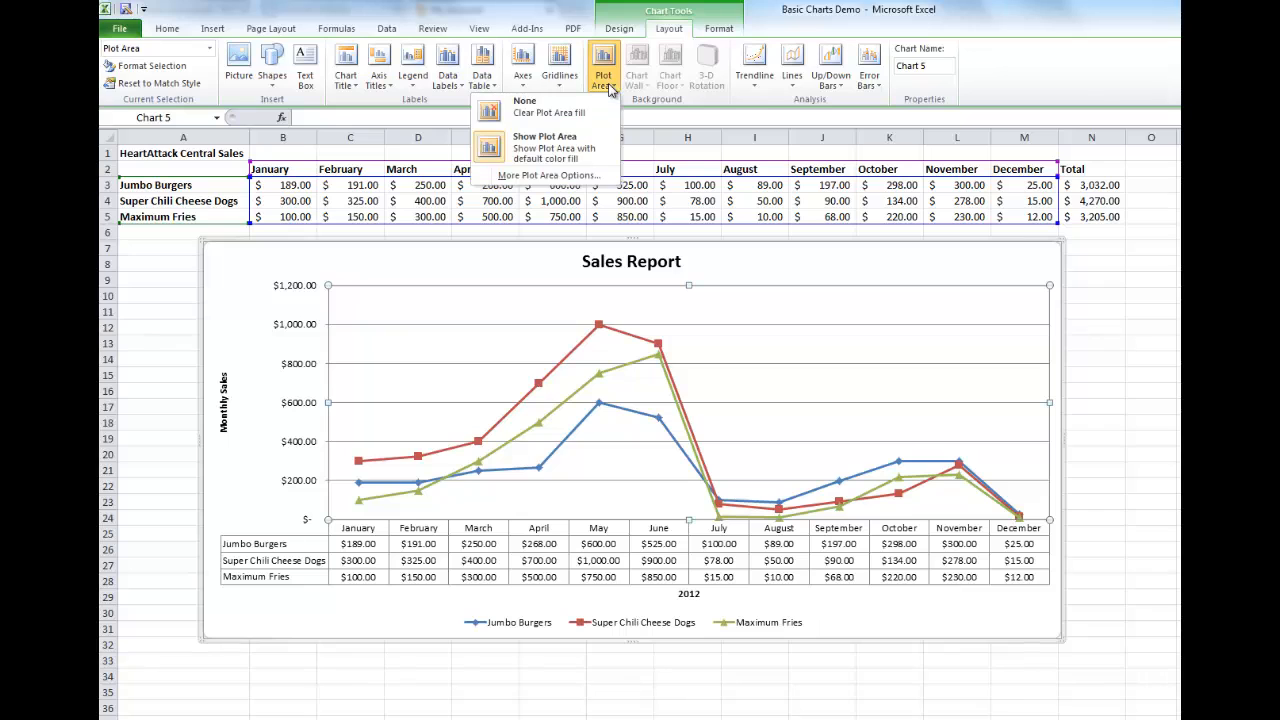
pyautogui.click(568, 180)
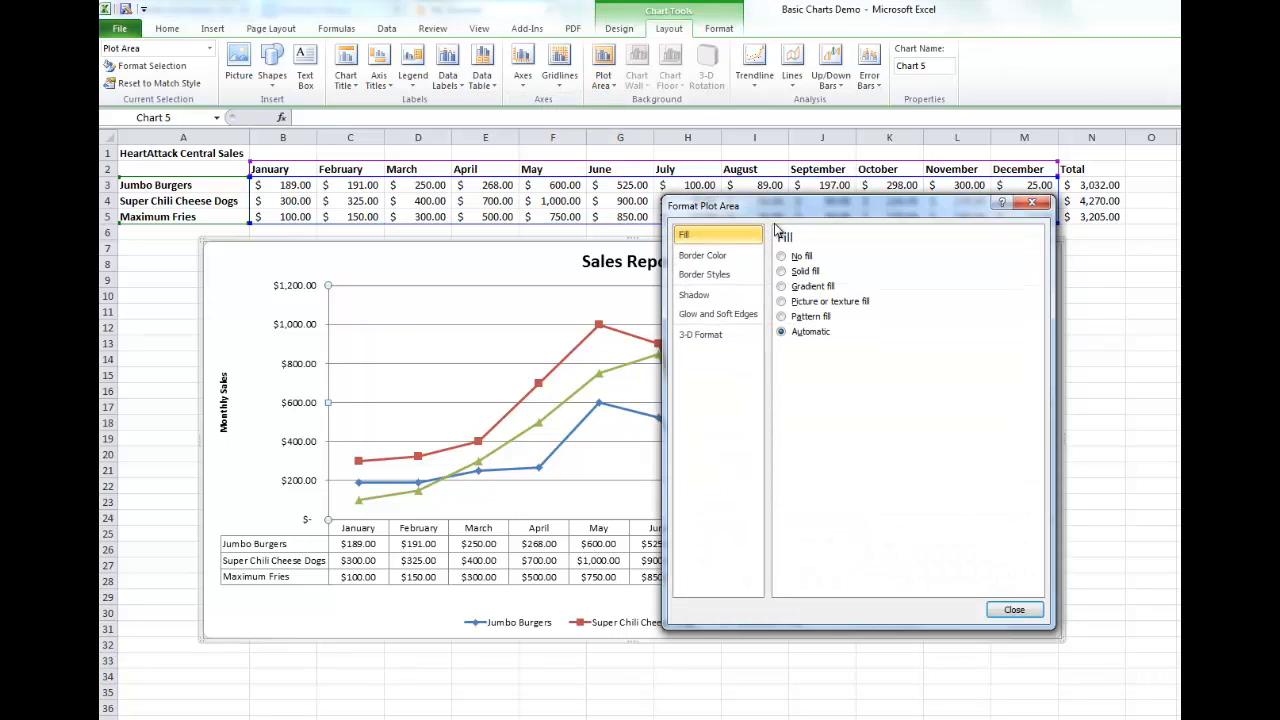
pyautogui.moveTo(770, 211); pyautogui.dragTo(855, 235)
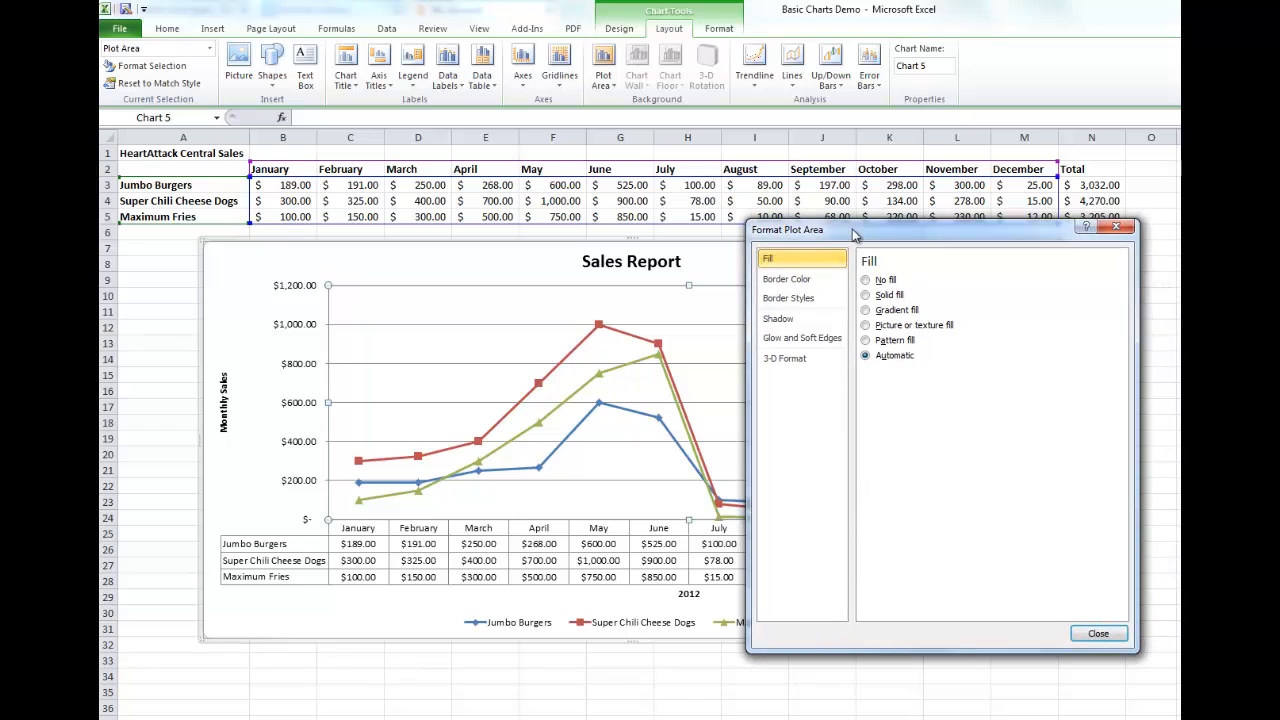
pyautogui.click(866, 325)
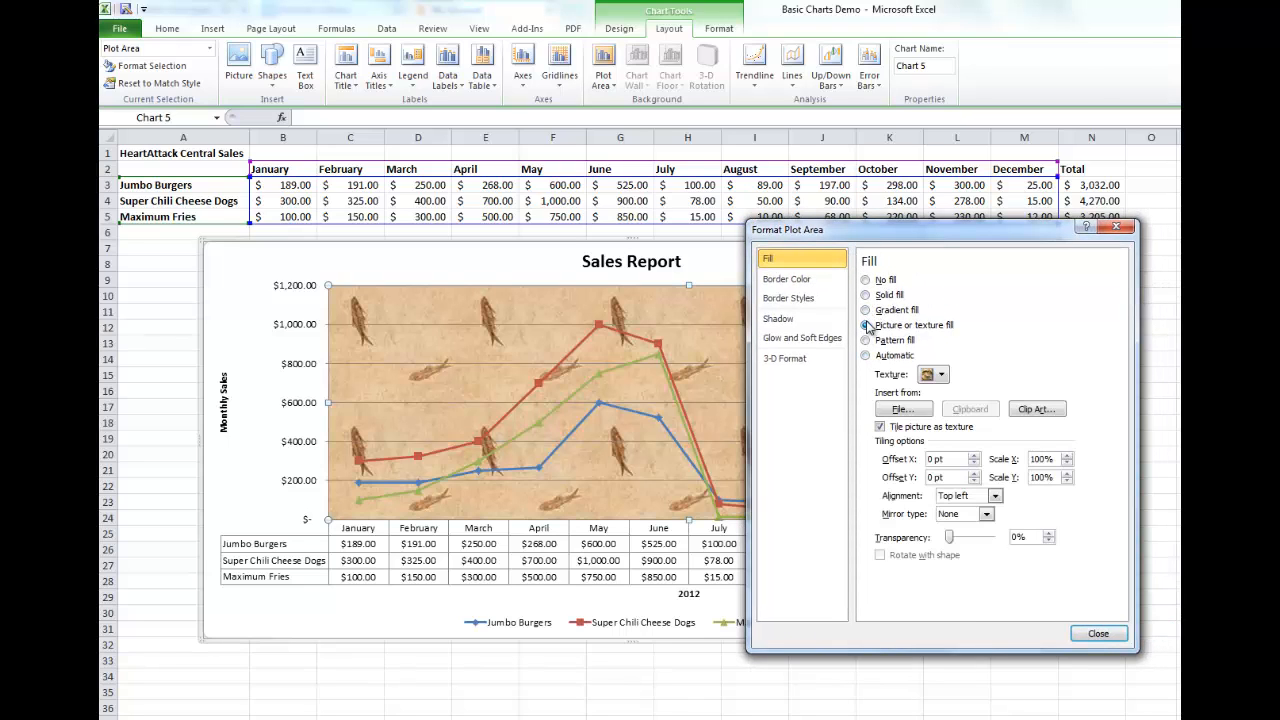
pyautogui.click(941, 375)
pyautogui.click(840, 431)
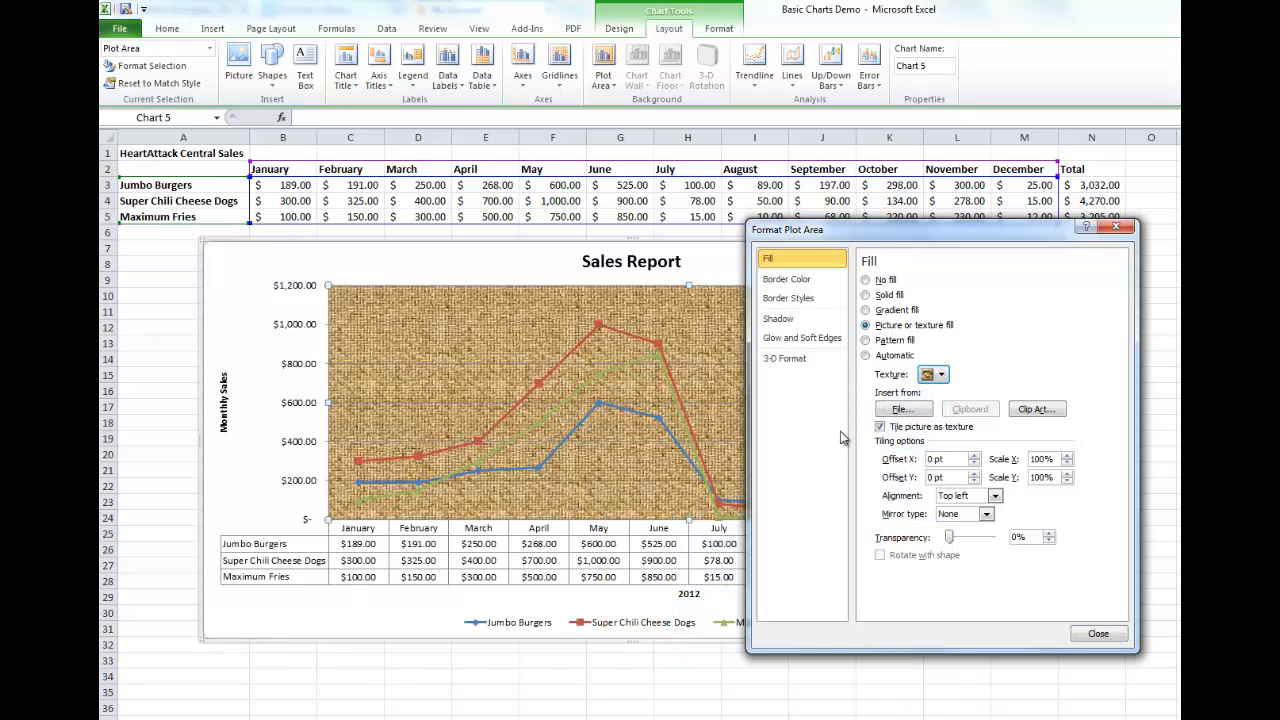
pyautogui.click(941, 375)
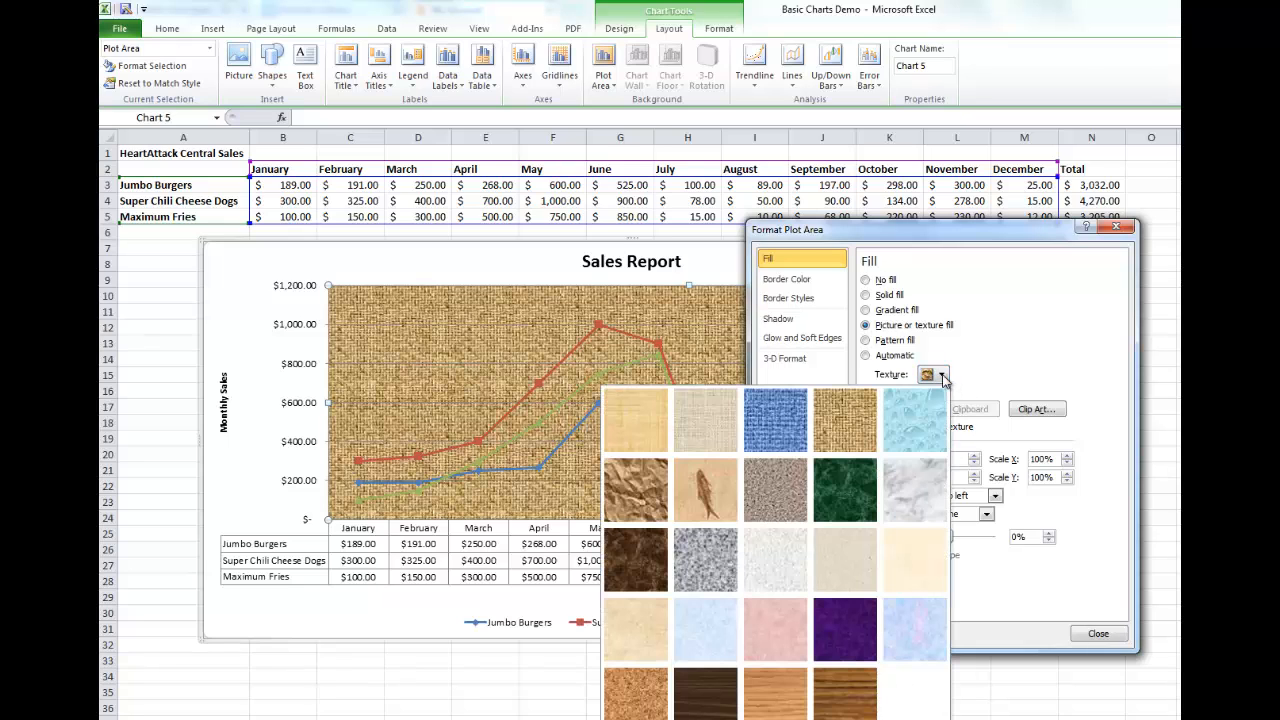
pyautogui.click(913, 551)
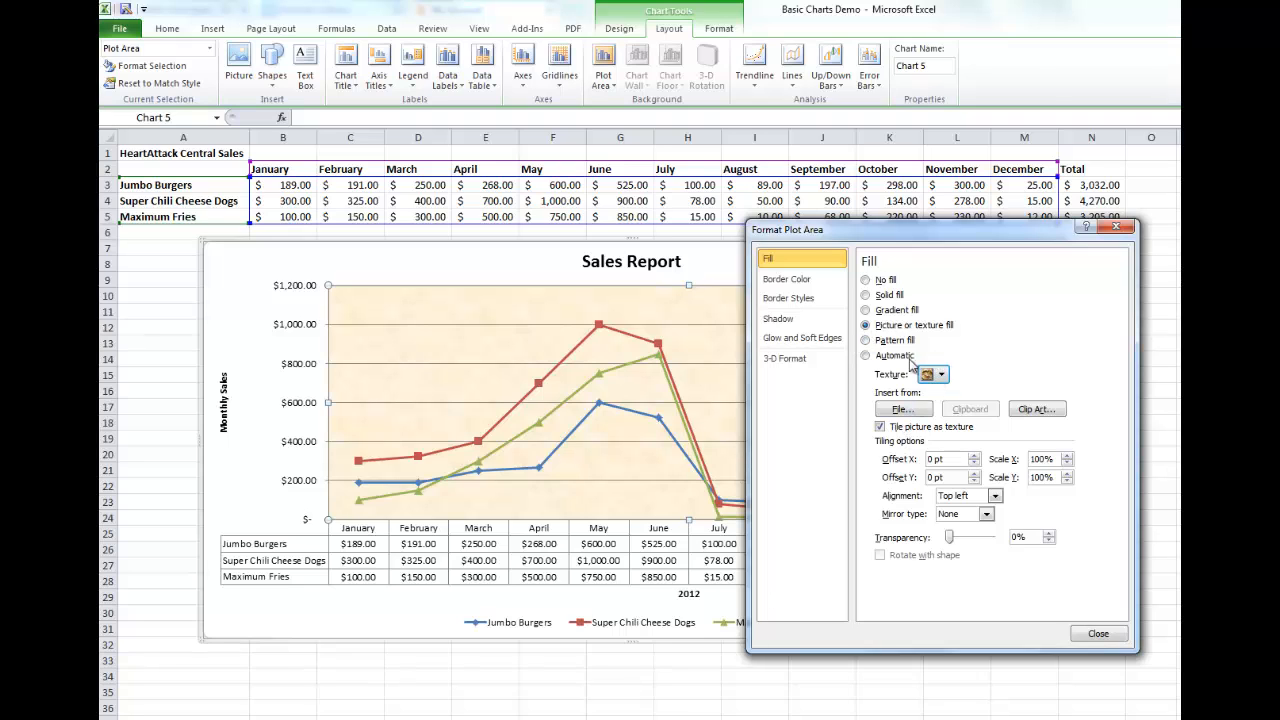
# Search the clip art for "food" and fill the plot area with the picture of a hamburger, fries and a soda.
pyautogui.click(1028, 413)
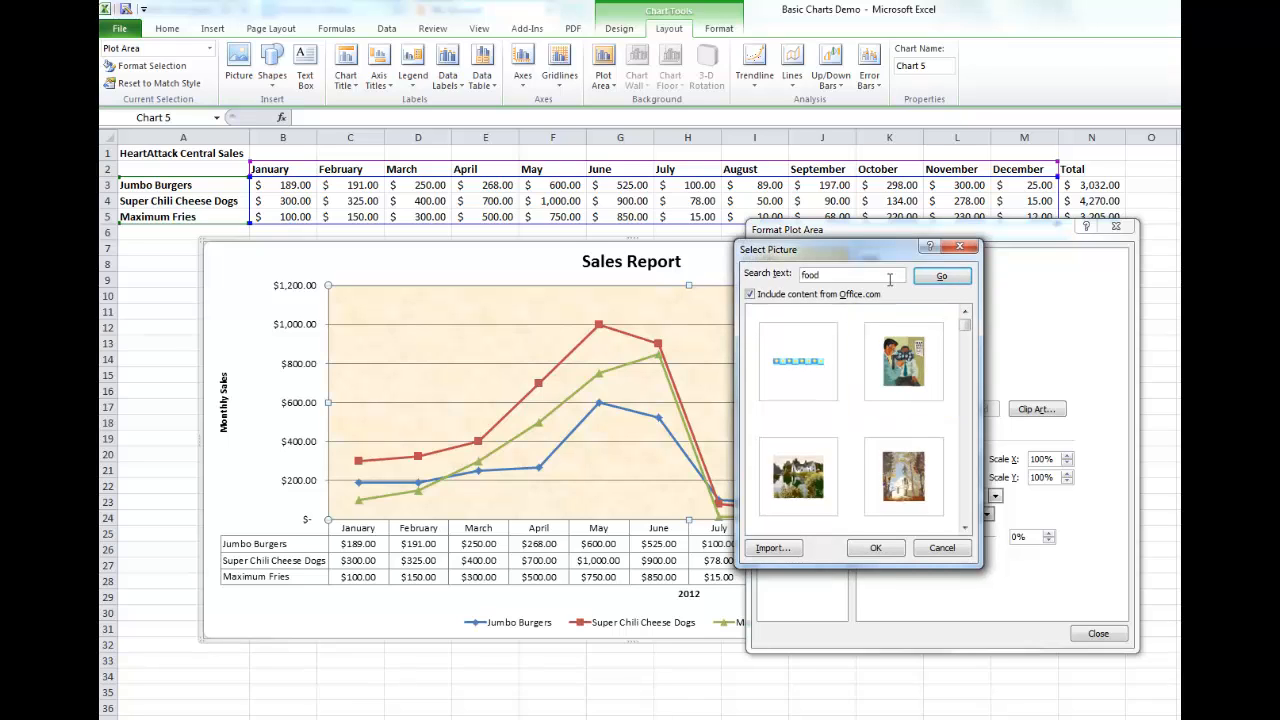
pyautogui.click(945, 280)
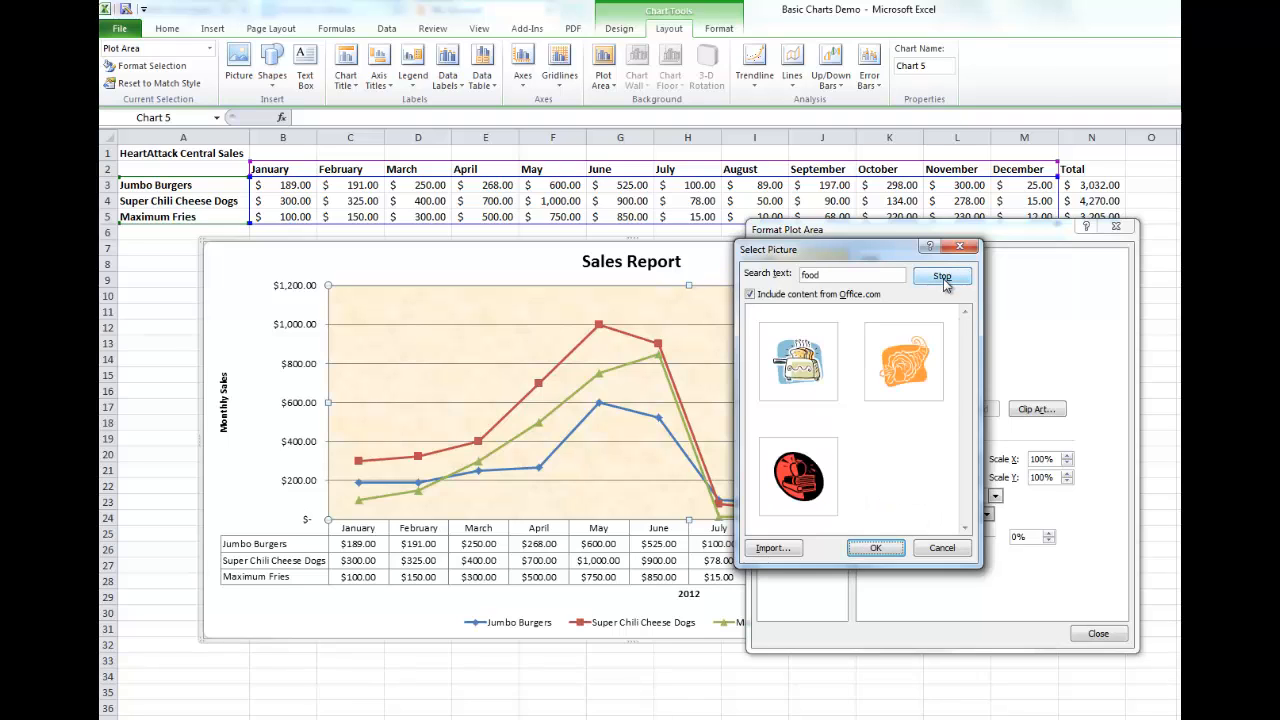
pyautogui.click(966, 478)
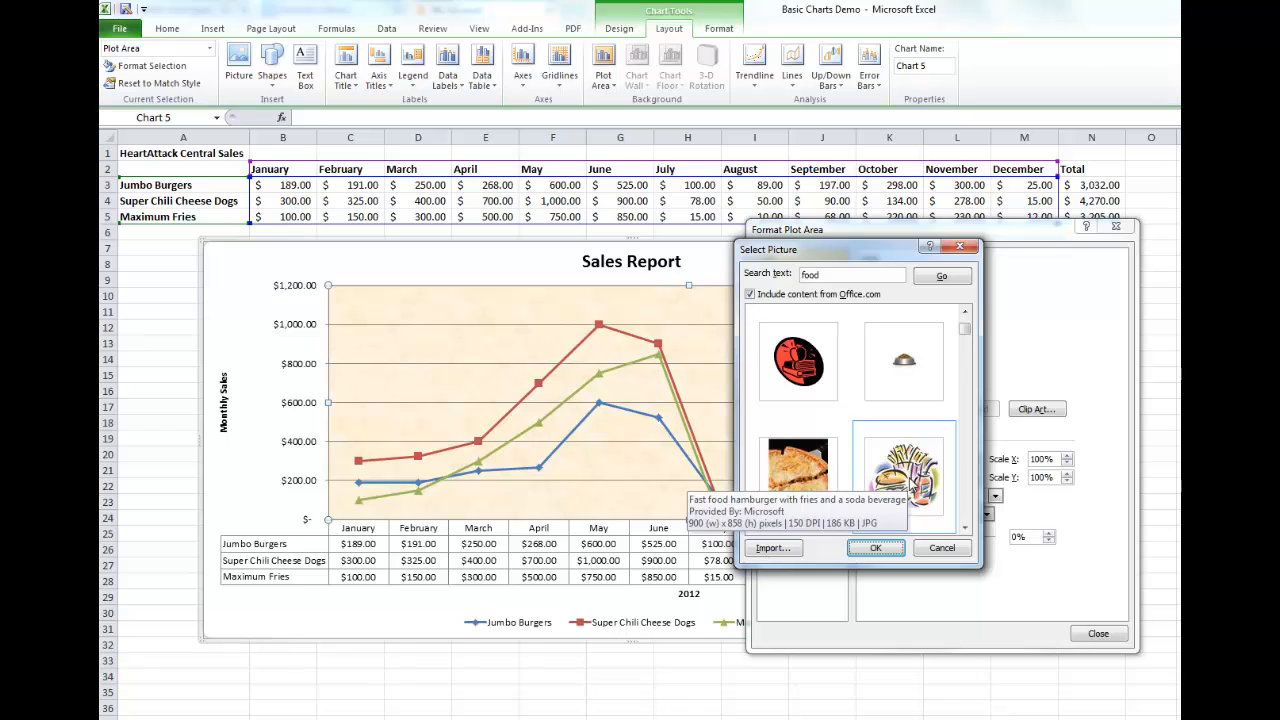
pyautogui.click(909, 477)
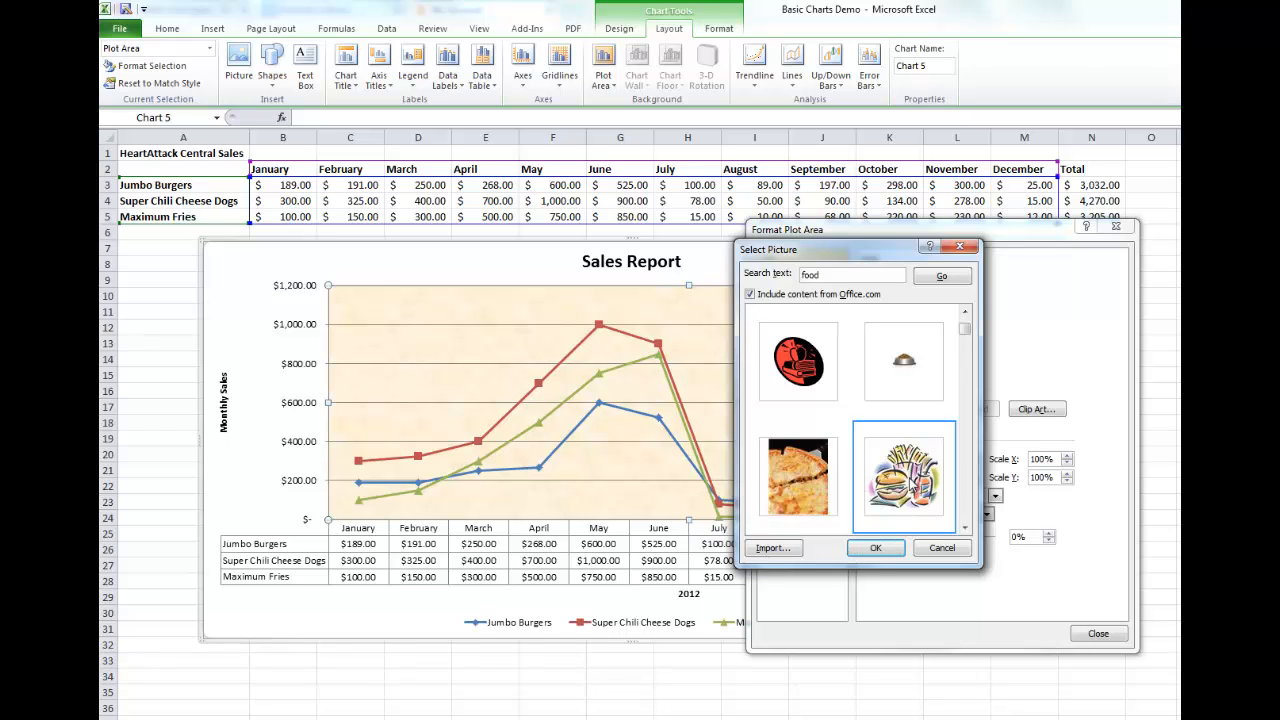
pyautogui.click(875, 548)
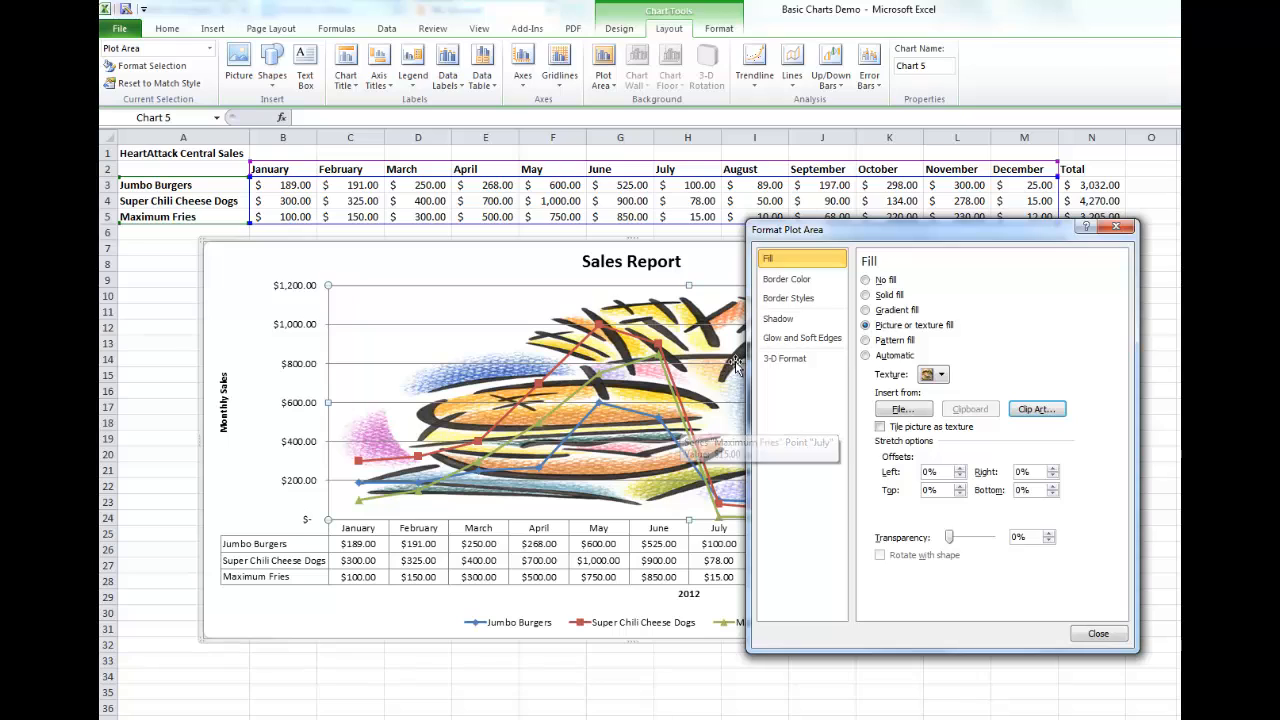
# Give the plot area a gradient fill with the default blue linear gradient and finish formatting the plot area.
pyautogui.click(872, 314)
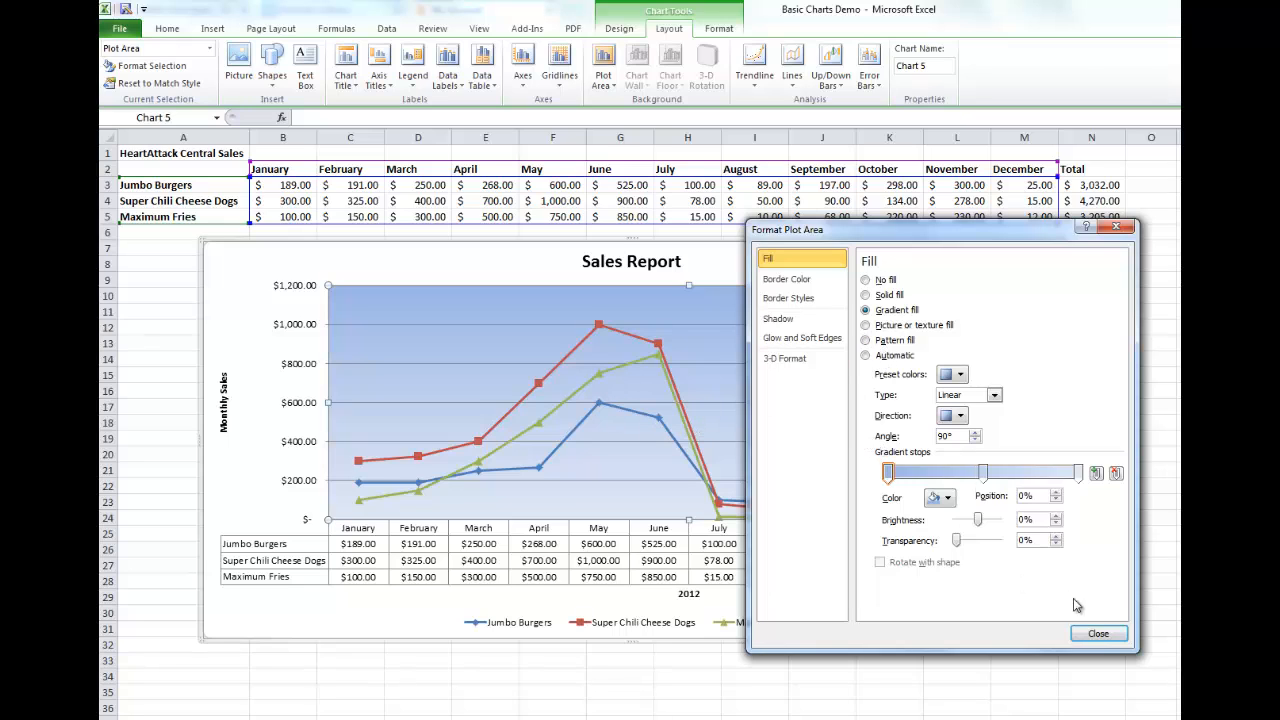
pyautogui.click(1098, 633)
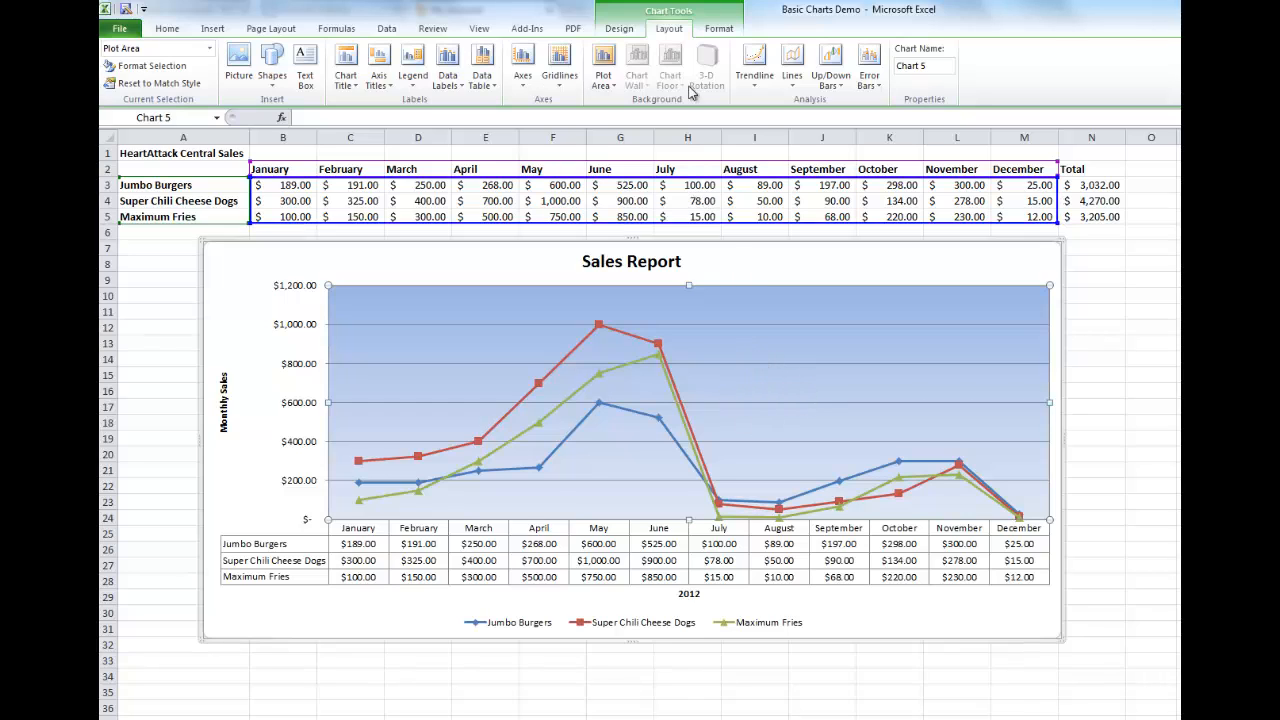
pyautogui.click(719, 30)
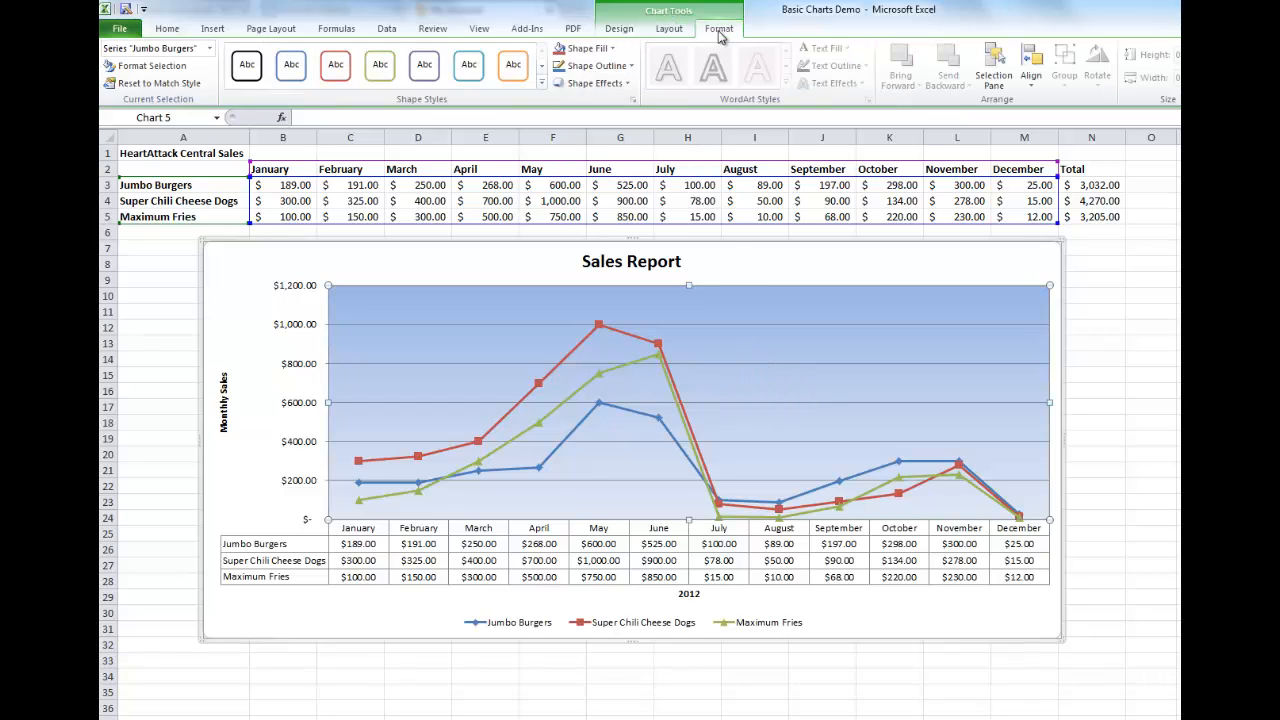
pyautogui.click(674, 31)
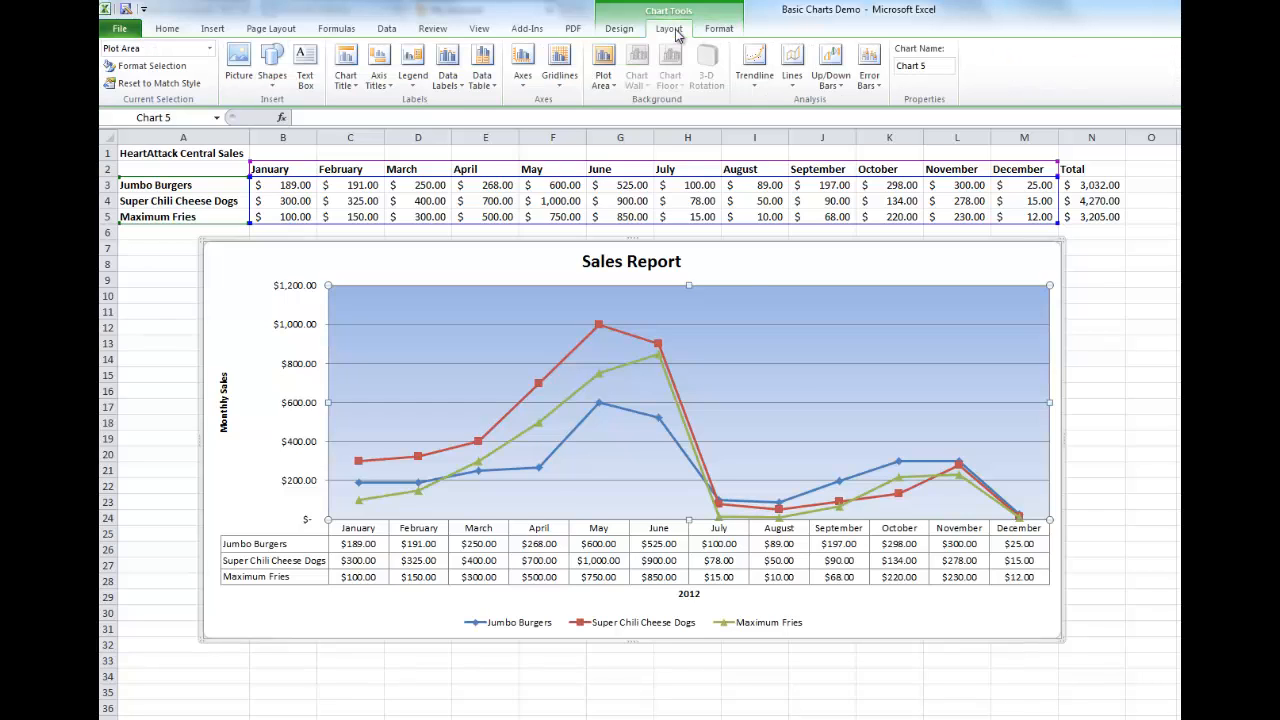